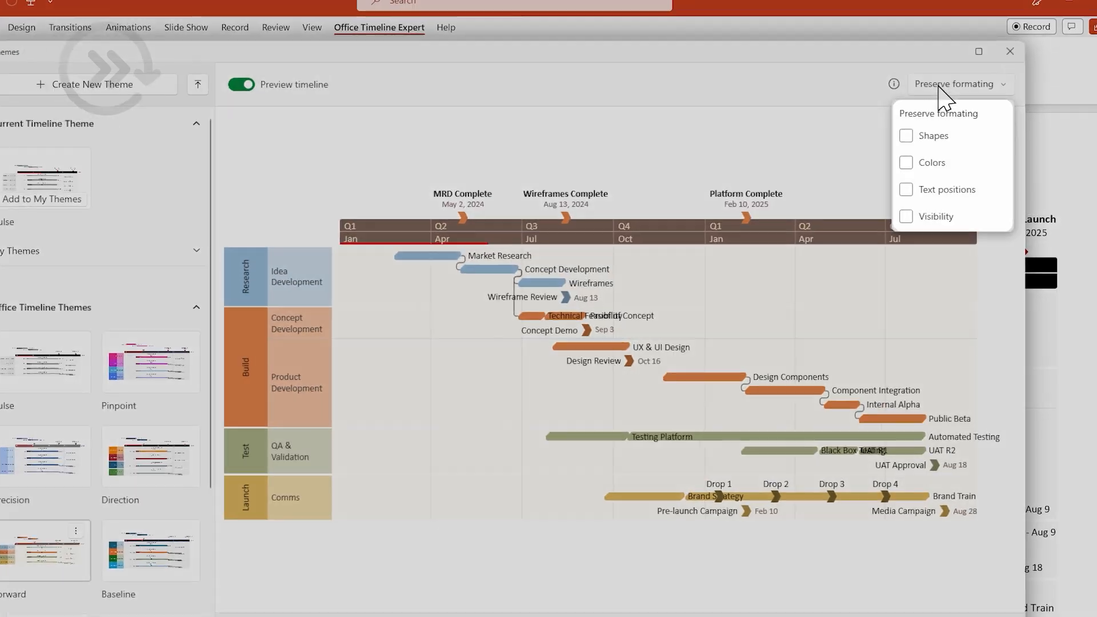
Apply the Forward theme to the timeline while preserving the existing text positions and visibility formatting
left_click(940, 194)
left_click(929, 221)
left_click(880, 172)
left_click(891, 564)
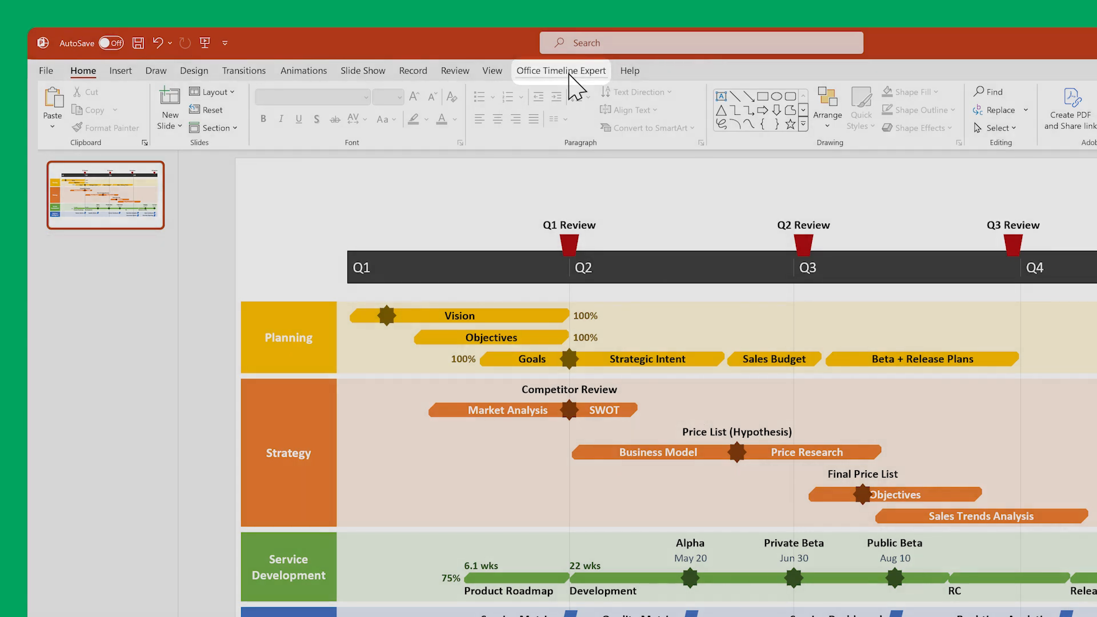
Save the current timeline's theme to My Themes under the name My Custom Theme
left_click(570, 71)
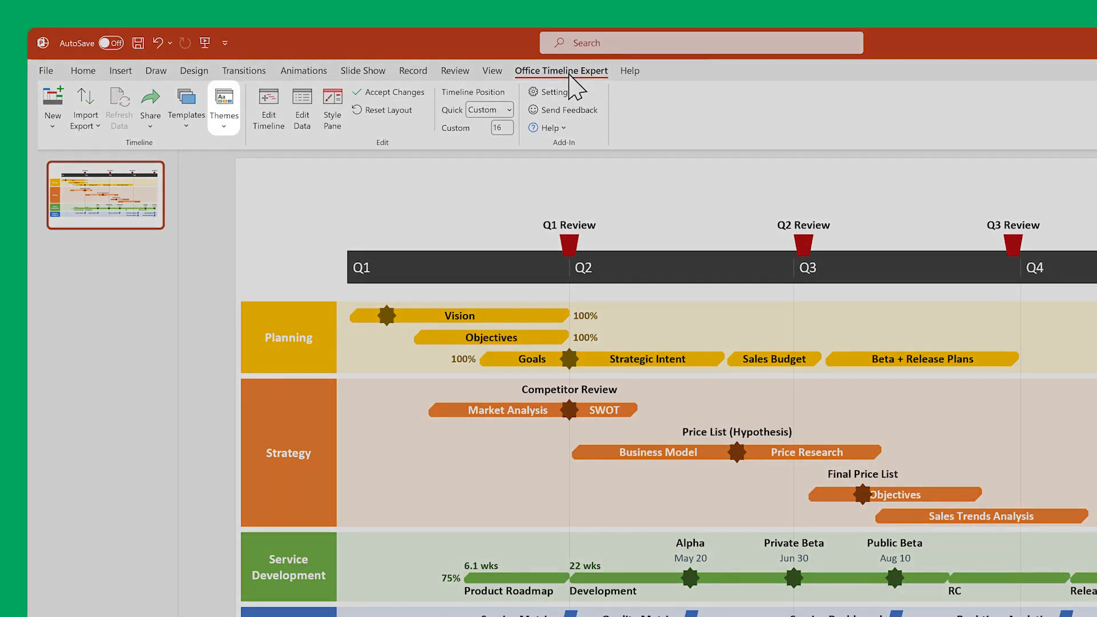
left_click(229, 102)
left_click(272, 148)
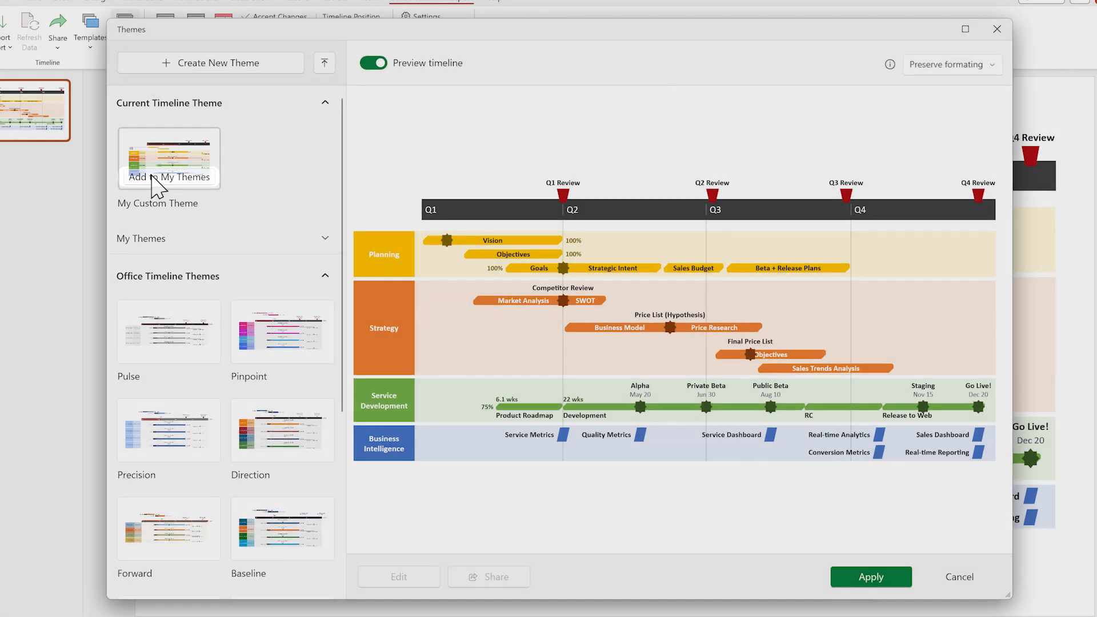
left_click(154, 183)
type("My Custom Theme")
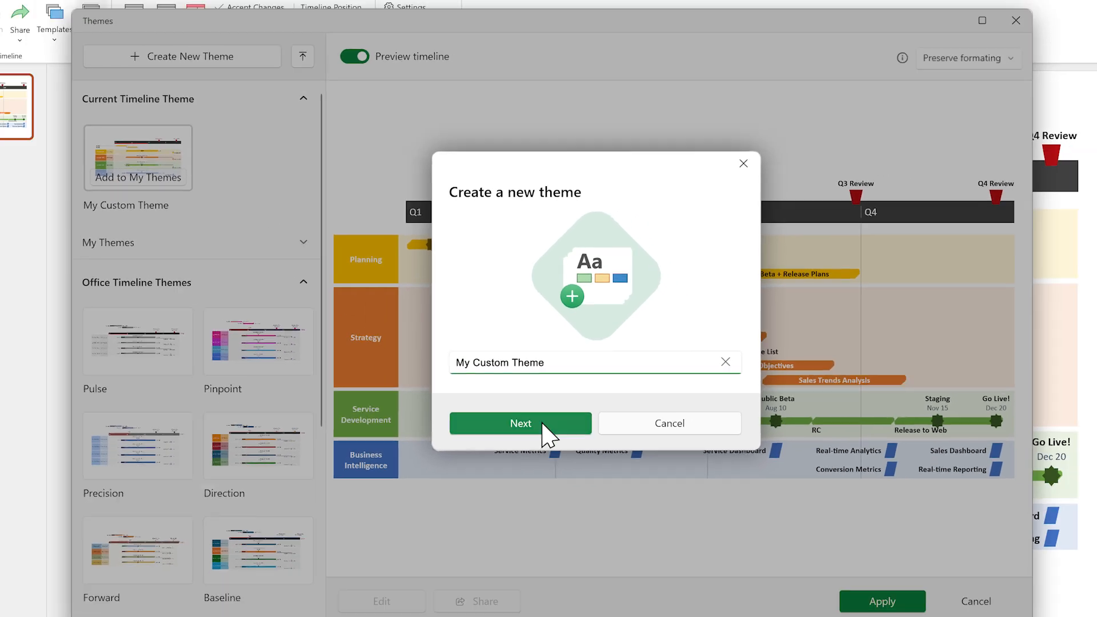
left_click(535, 449)
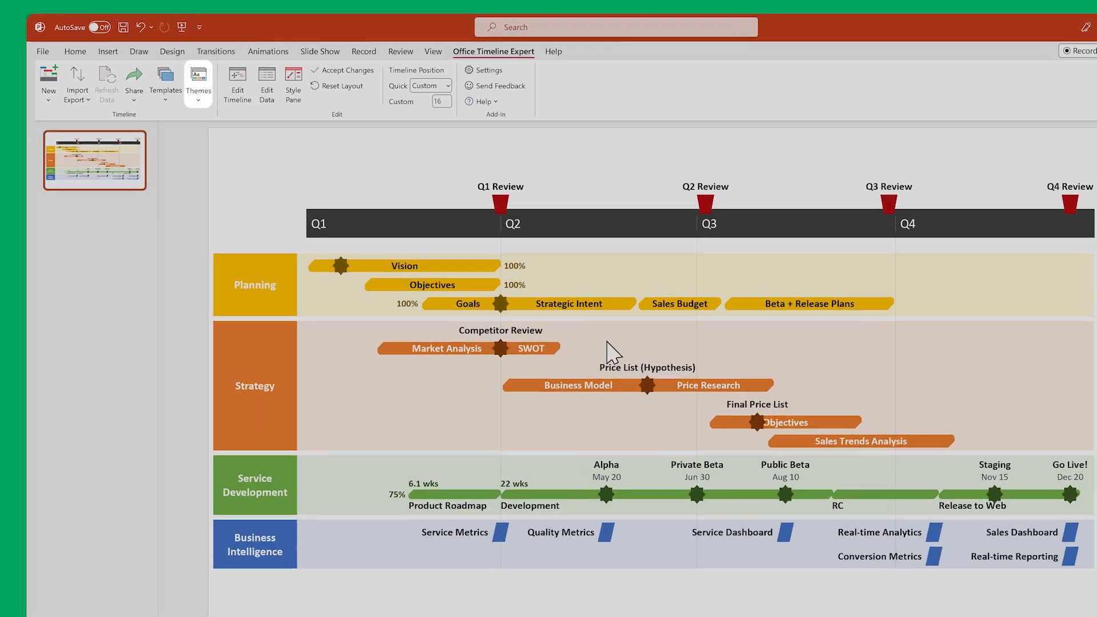
Open the saved My Custom Theme from the My Themes collection for editing
left_click(218, 91)
left_click(265, 131)
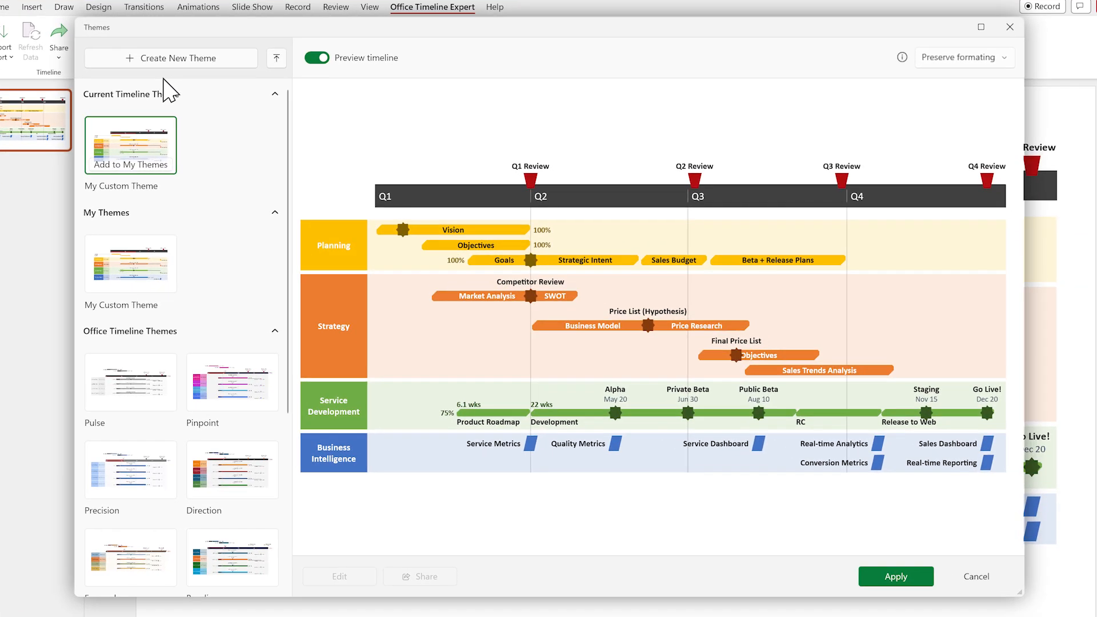
mouse_move(166, 242)
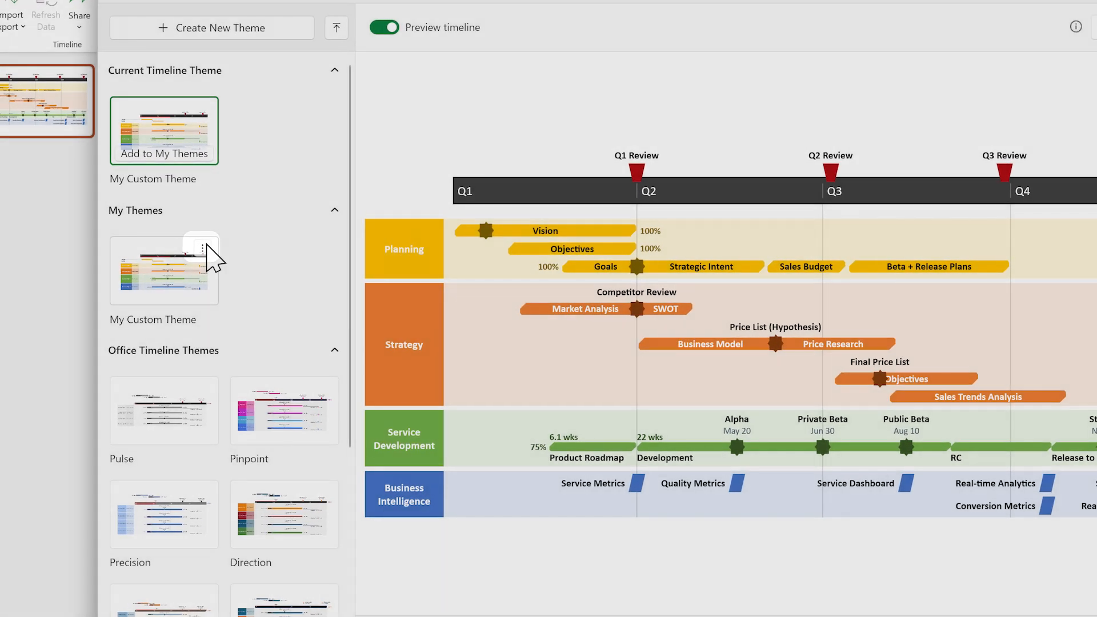
left_click(204, 248)
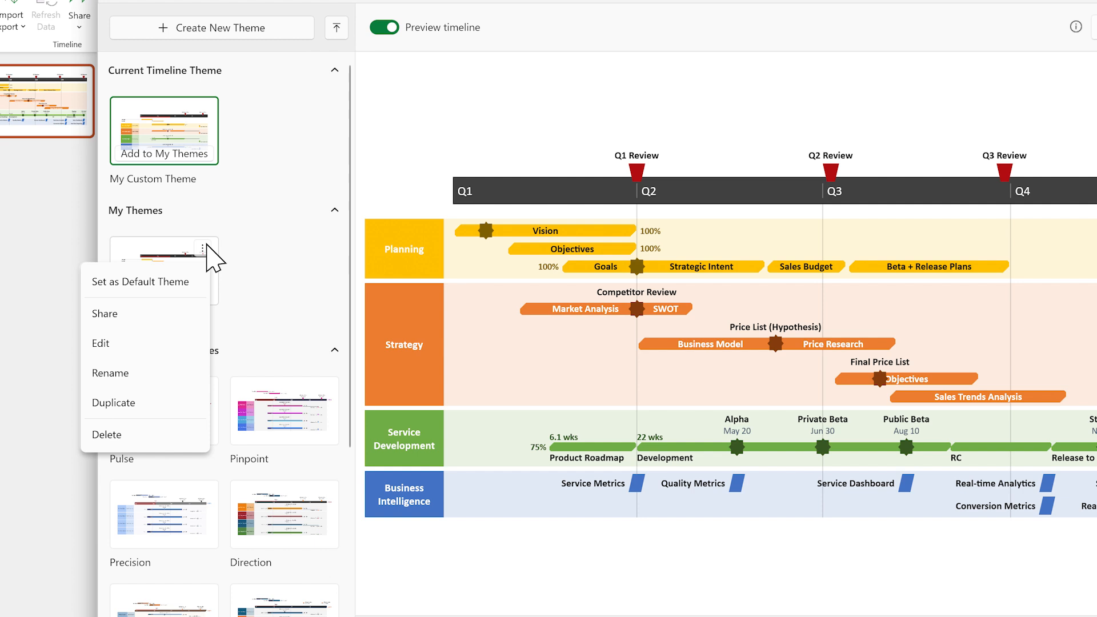
left_click(143, 345)
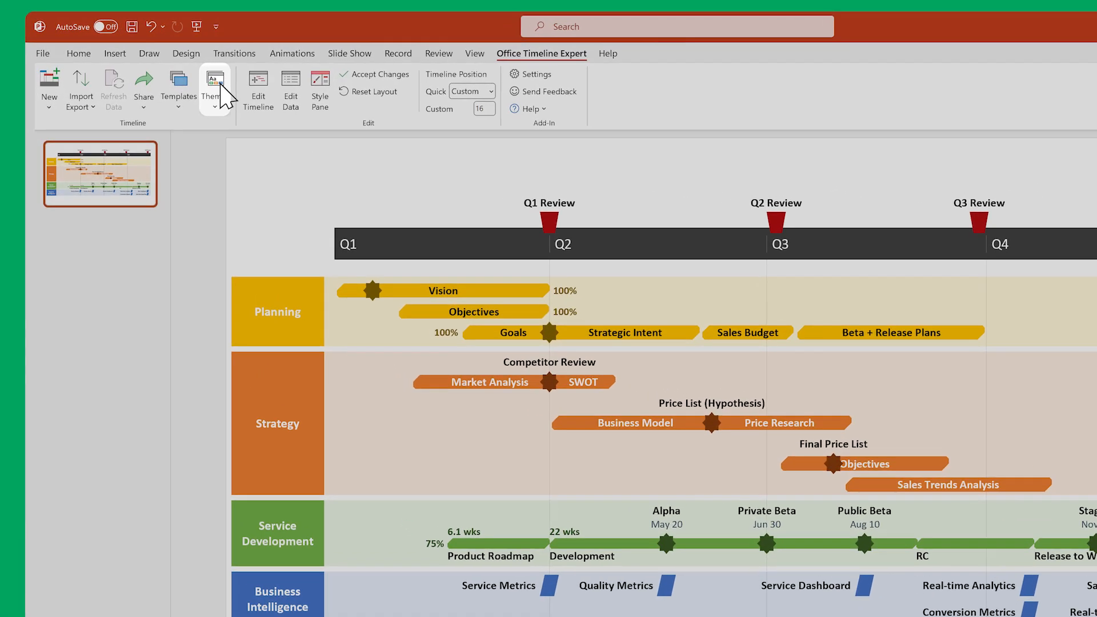
Start building a new timeline theme from scratch, named My Custom Theme
left_click(221, 86)
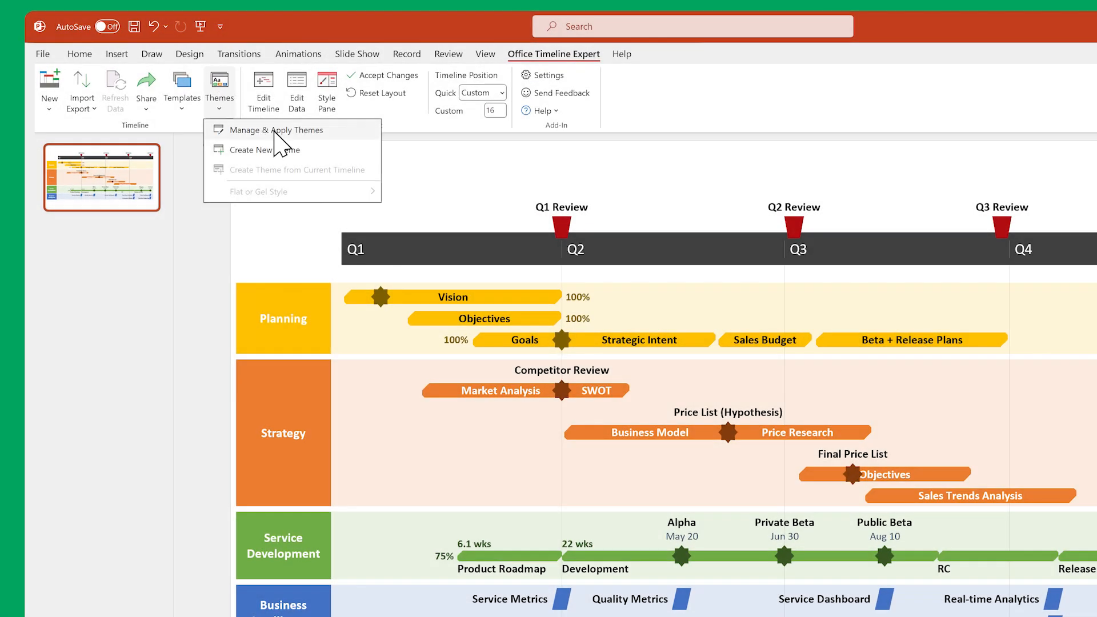
left_click(277, 131)
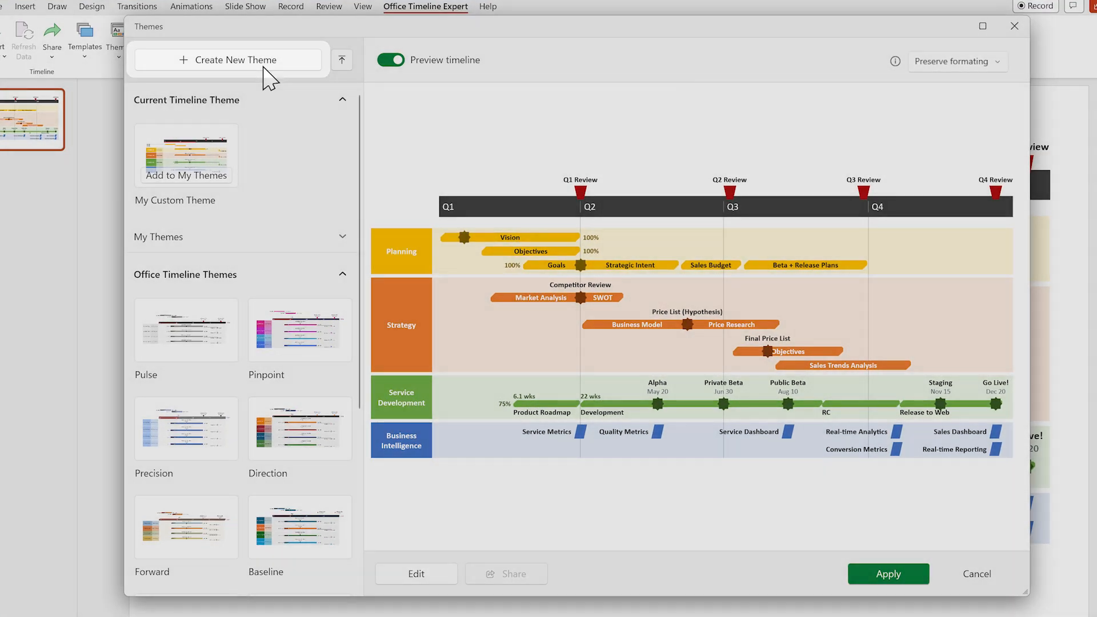
left_click(264, 59)
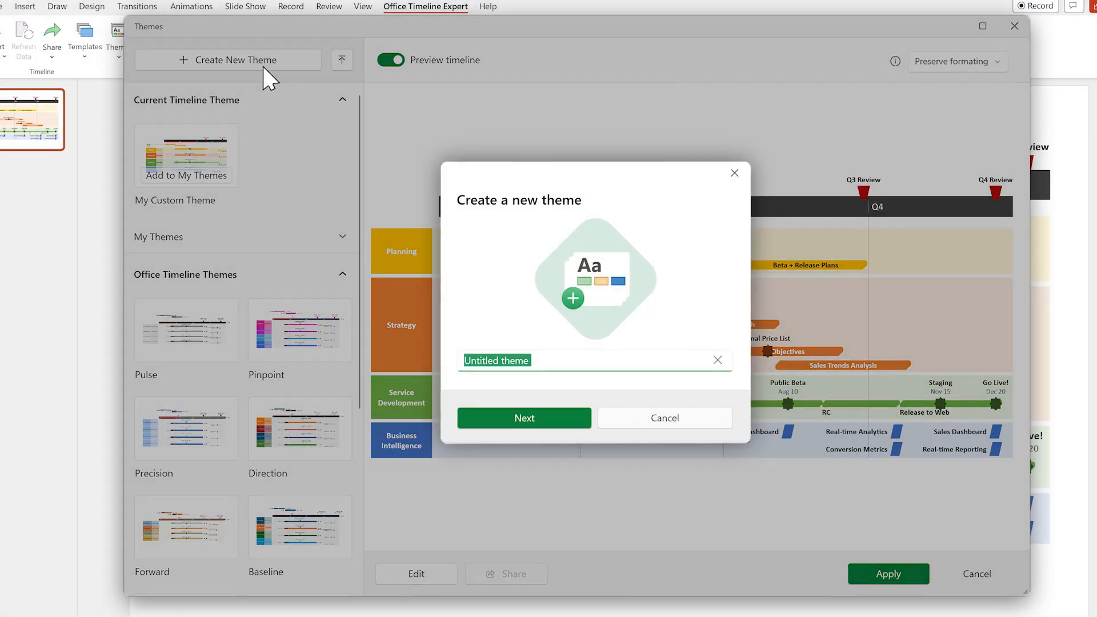
type("My Custom Theme")
left_click(566, 419)
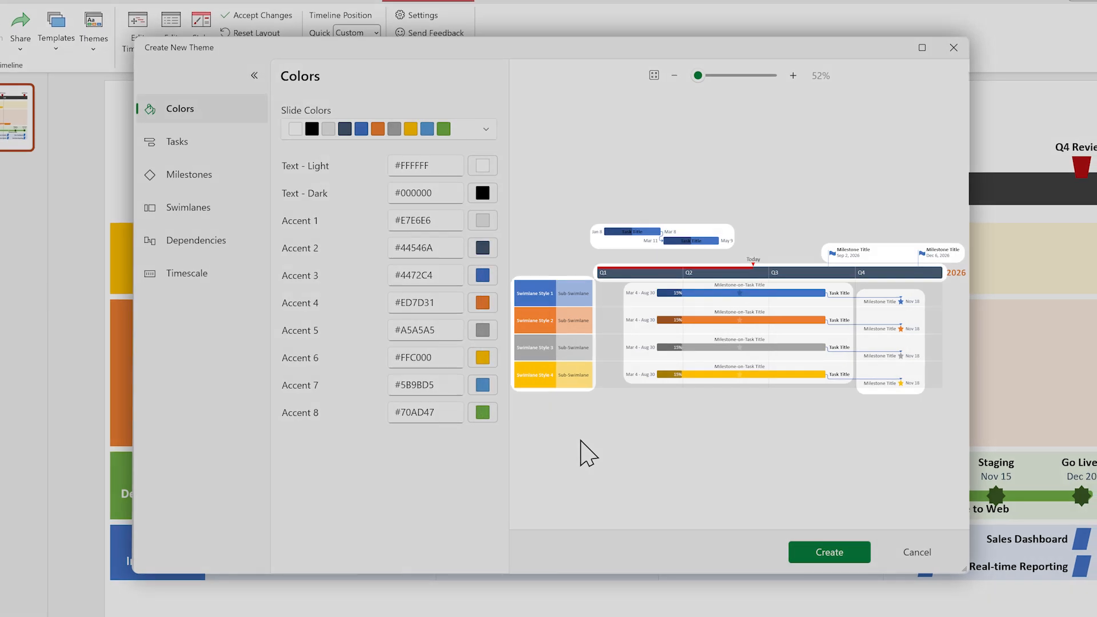
Open the task settings and the Swimlane Style 1 settings directly from the theme preview
left_click(643, 233)
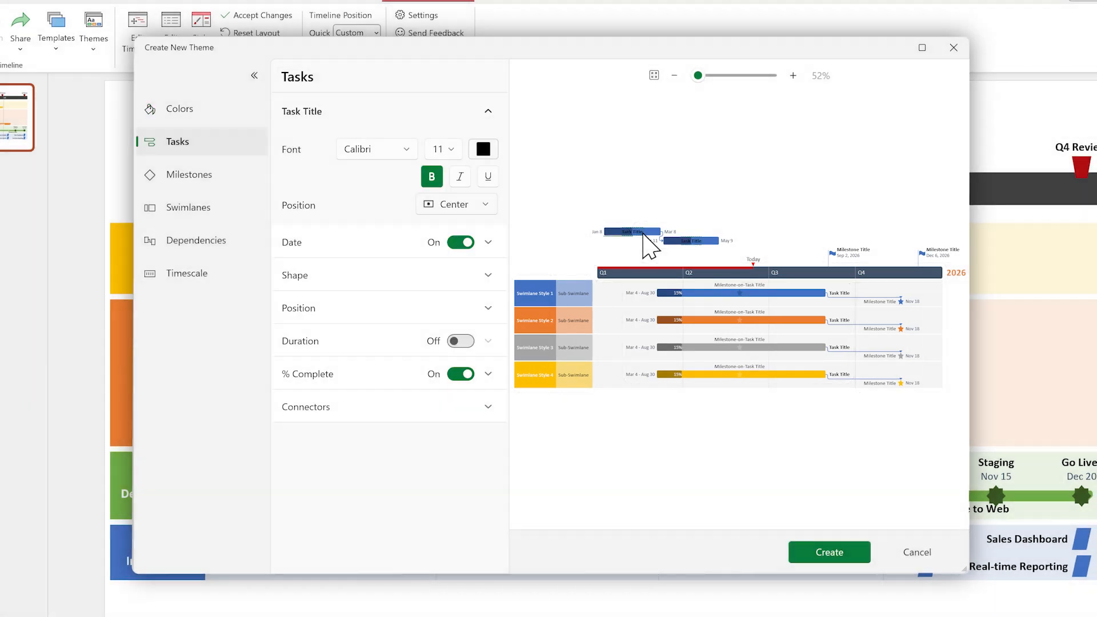
left_click(543, 293)
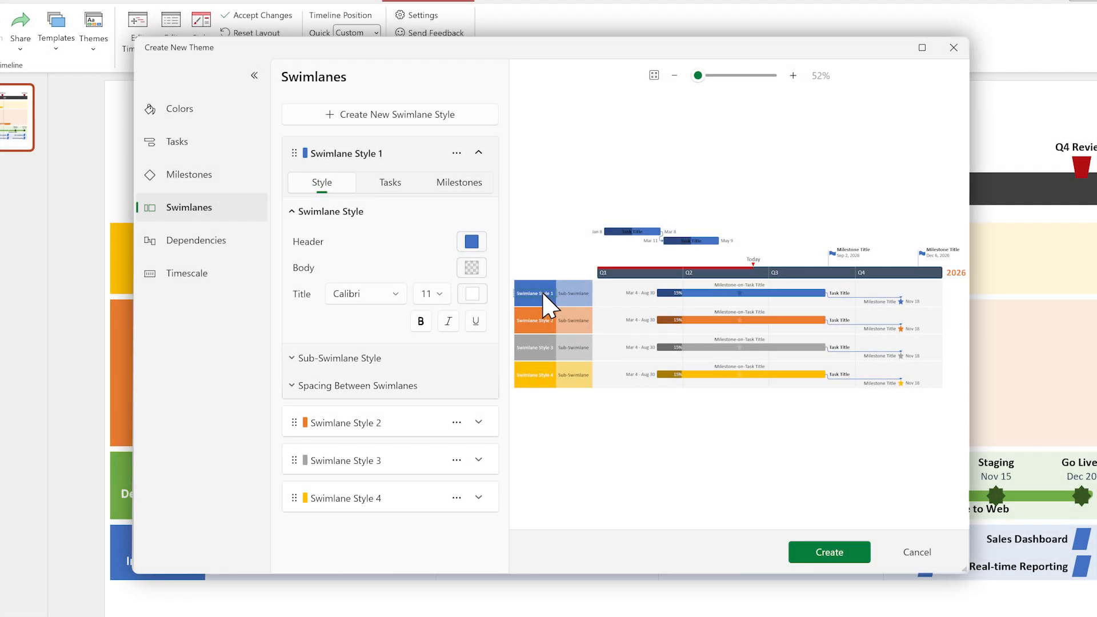
Set the theme's Text - Dark and Accent 2 colors to dark orange, #B15D24
left_click(222, 111)
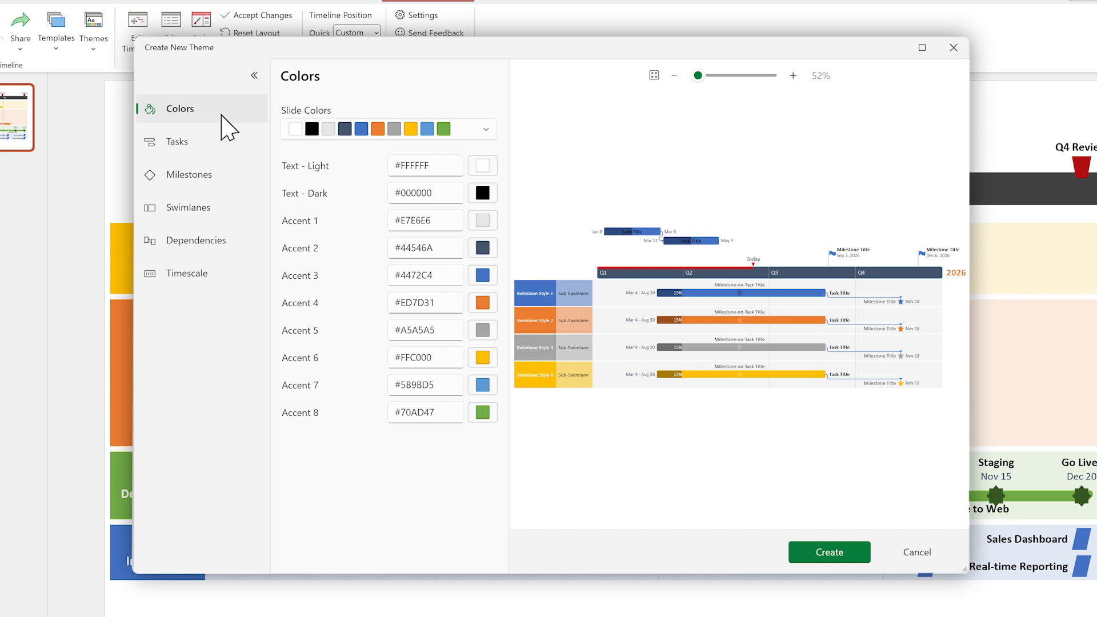
left_click(483, 196)
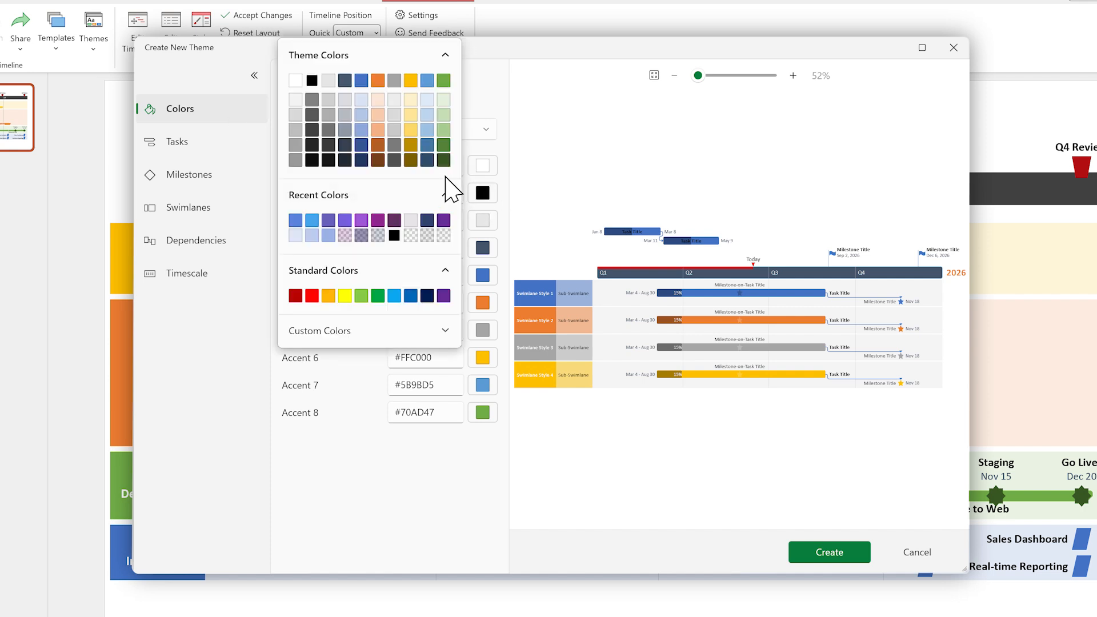
left_click(378, 144)
left_click(483, 247)
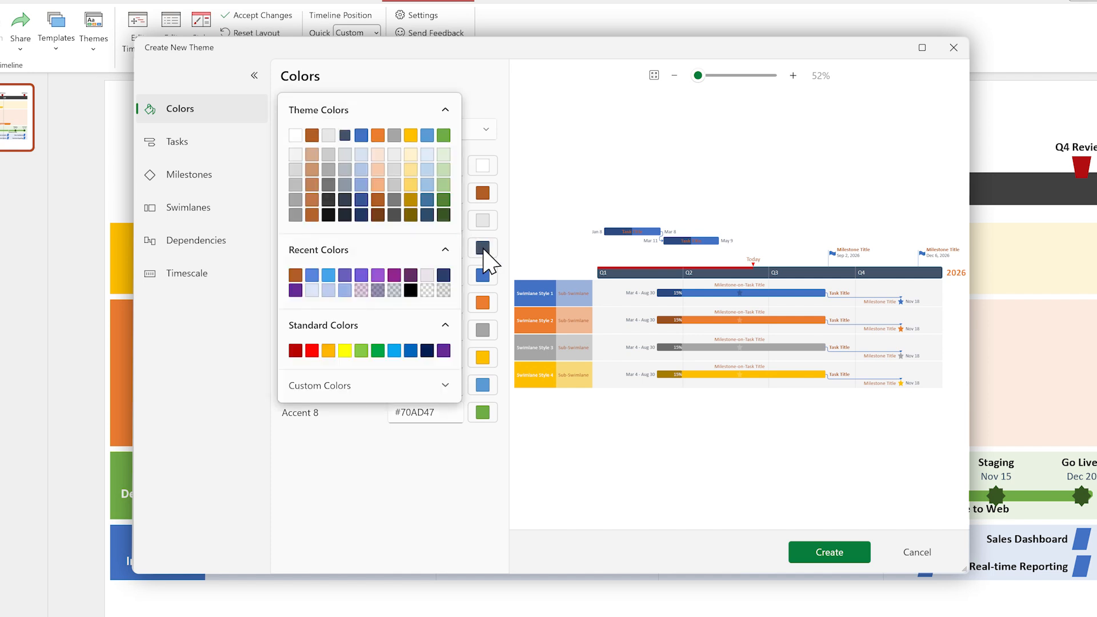
left_click(378, 202)
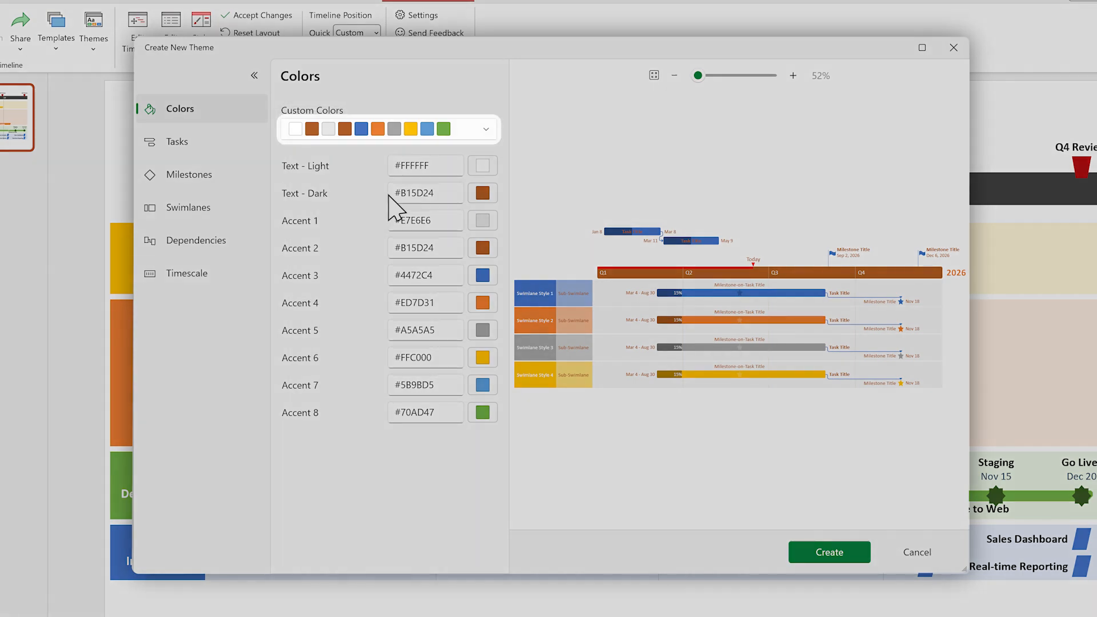
Apply the predefined Violet II color palette to the new theme
left_click(487, 129)
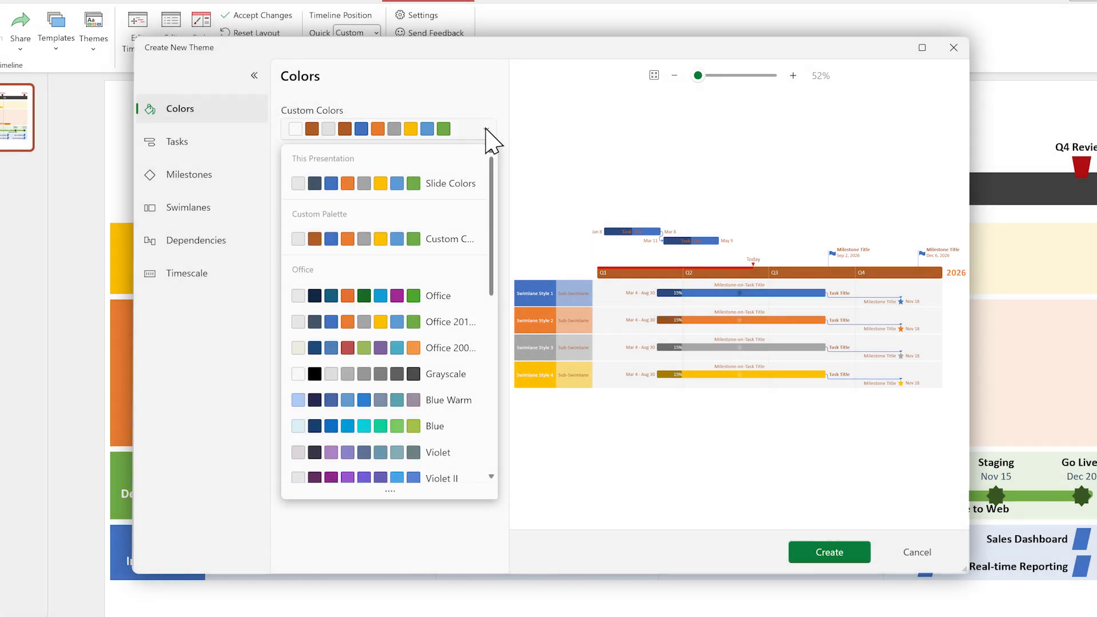
left_click(470, 480)
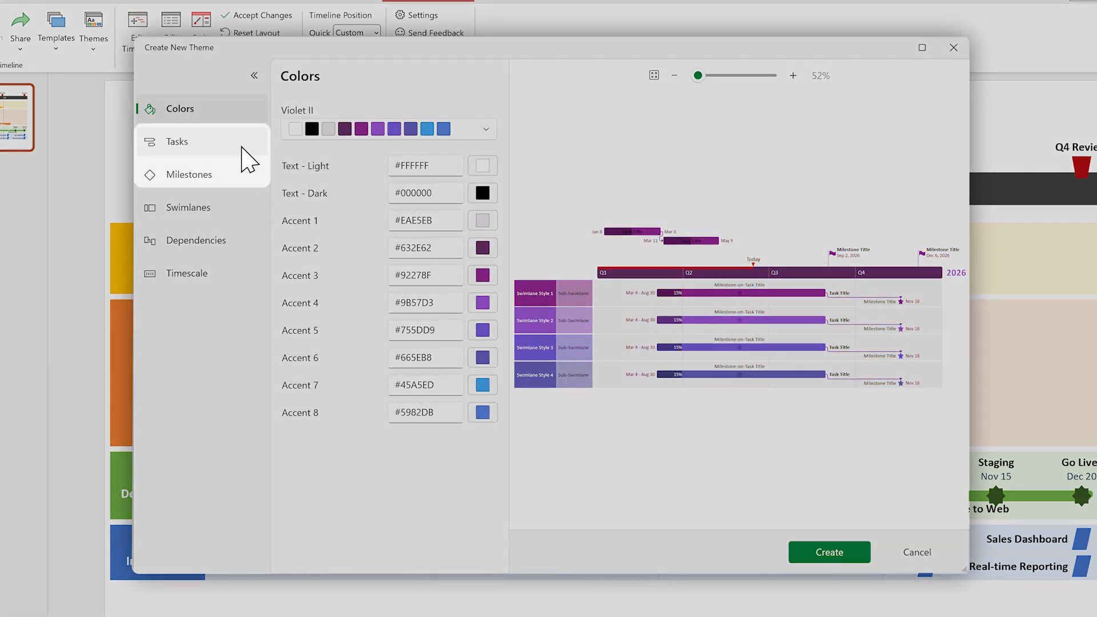
Format the theme's task titles with white text and a larger font size
left_click(248, 159)
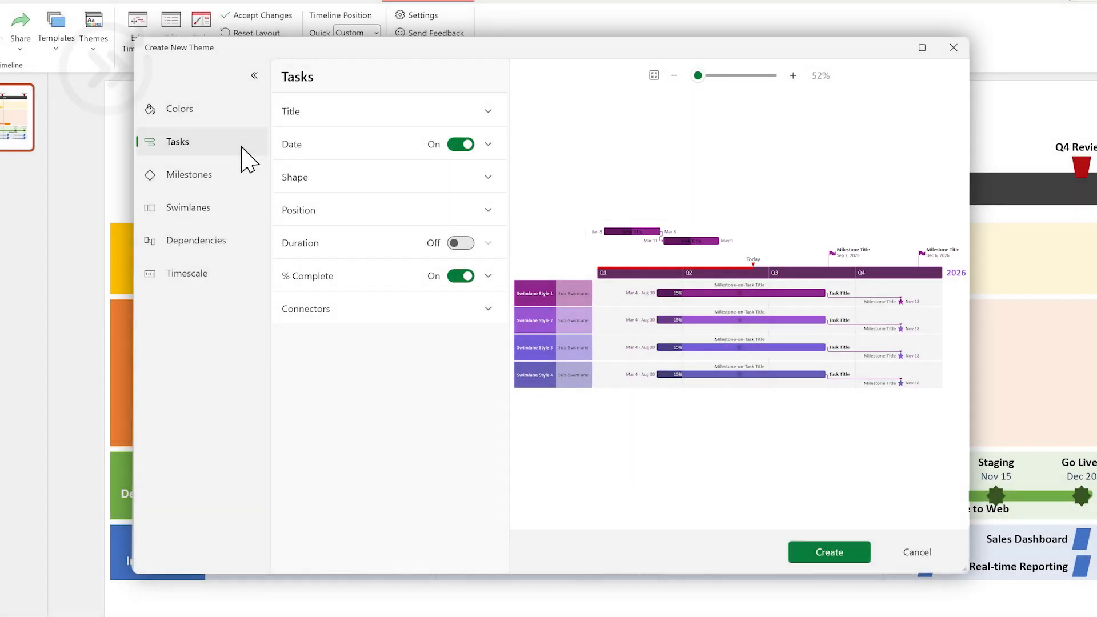
left_click(400, 115)
left_click(483, 149)
left_click(299, 63)
left_click(443, 149)
left_click(444, 265)
Enlarge the font of the task dates and change the task shape to the notched arrow
left_click(489, 242)
left_click(443, 183)
left_click(445, 326)
left_click(488, 304)
left_click(440, 217)
left_click(395, 243)
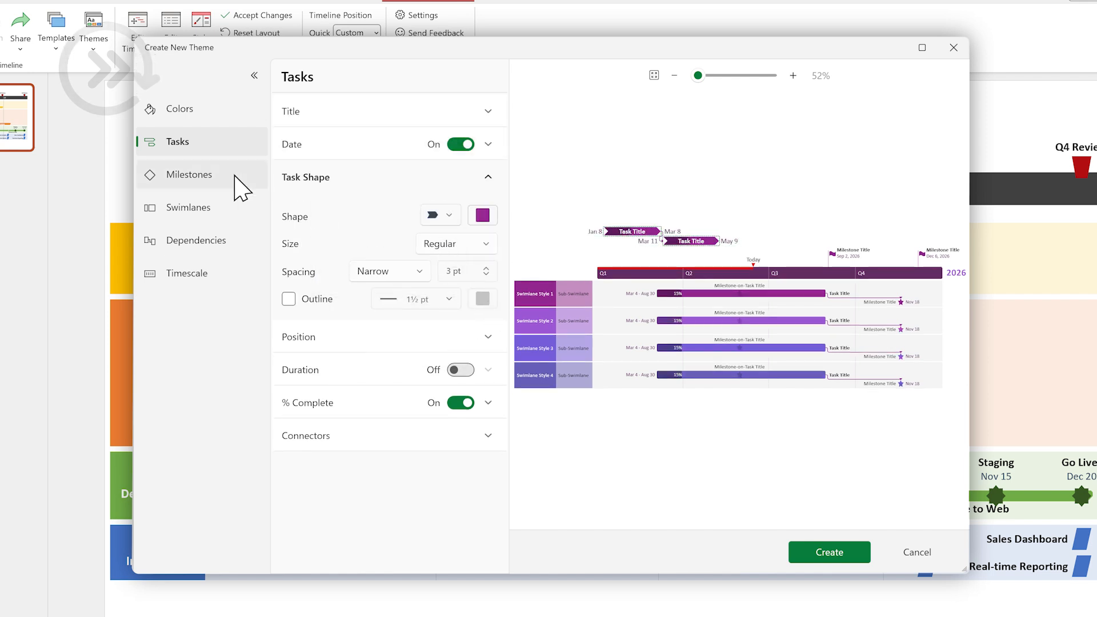
Set new font sizes for the milestone titles and milestone dates in the theme
left_click(234, 177)
left_click(490, 114)
left_click(443, 150)
left_click(444, 235)
left_click(488, 216)
left_click(444, 183)
left_click(444, 241)
Change the theme's milestone shape to the multi-pointed star and set its size to Large
left_click(489, 276)
left_click(441, 216)
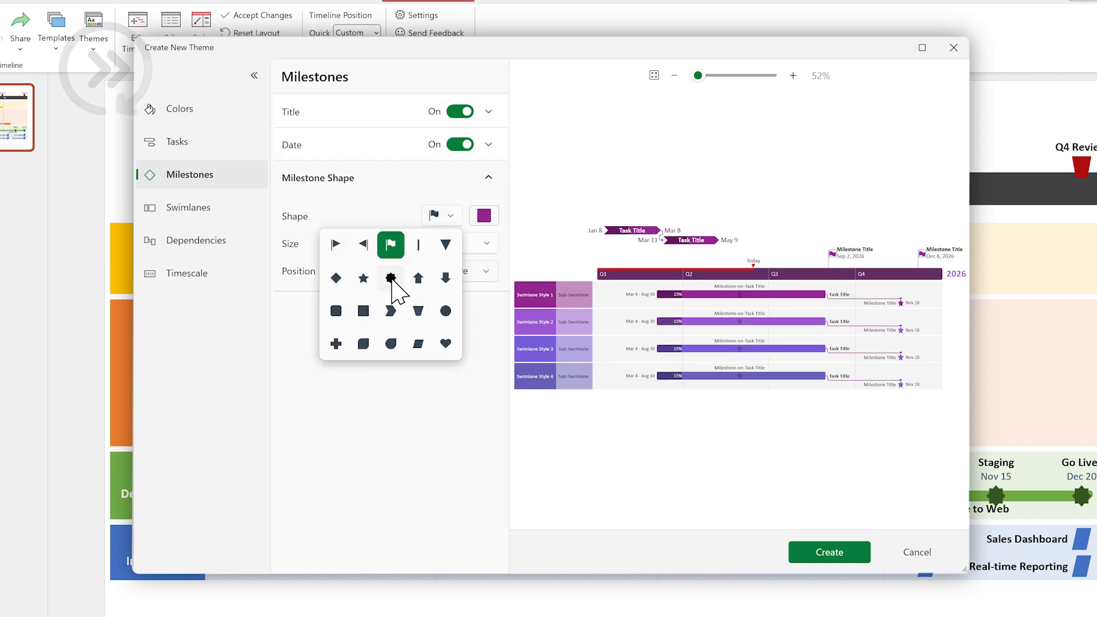
left_click(392, 246)
left_click(462, 243)
left_click(465, 336)
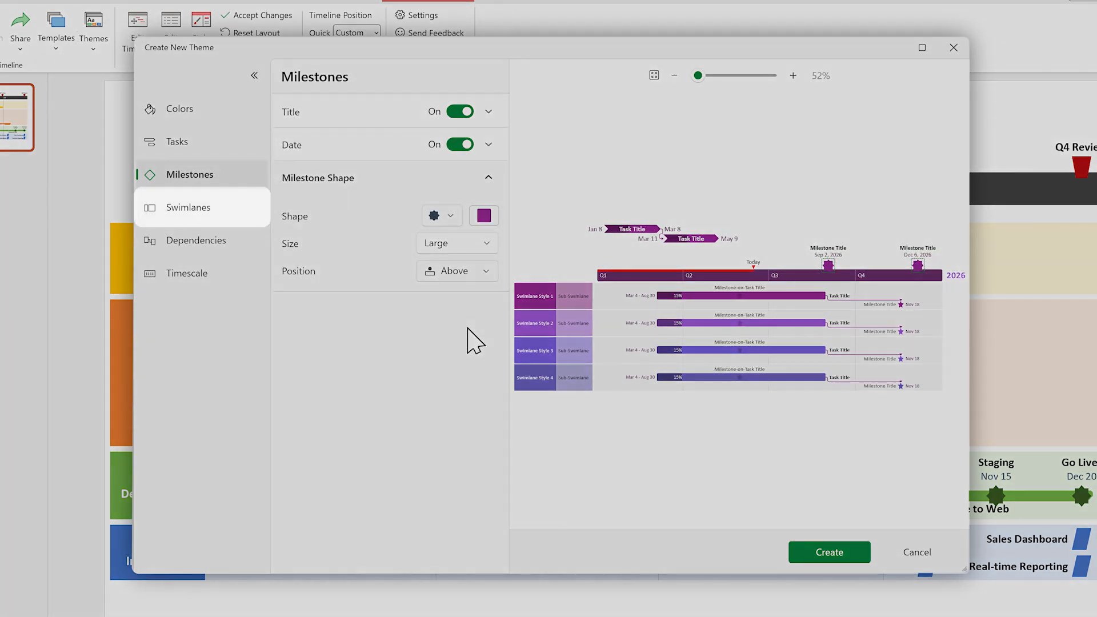
Create an additional fifth swimlane style in the theme and delete it again
left_click(210, 212)
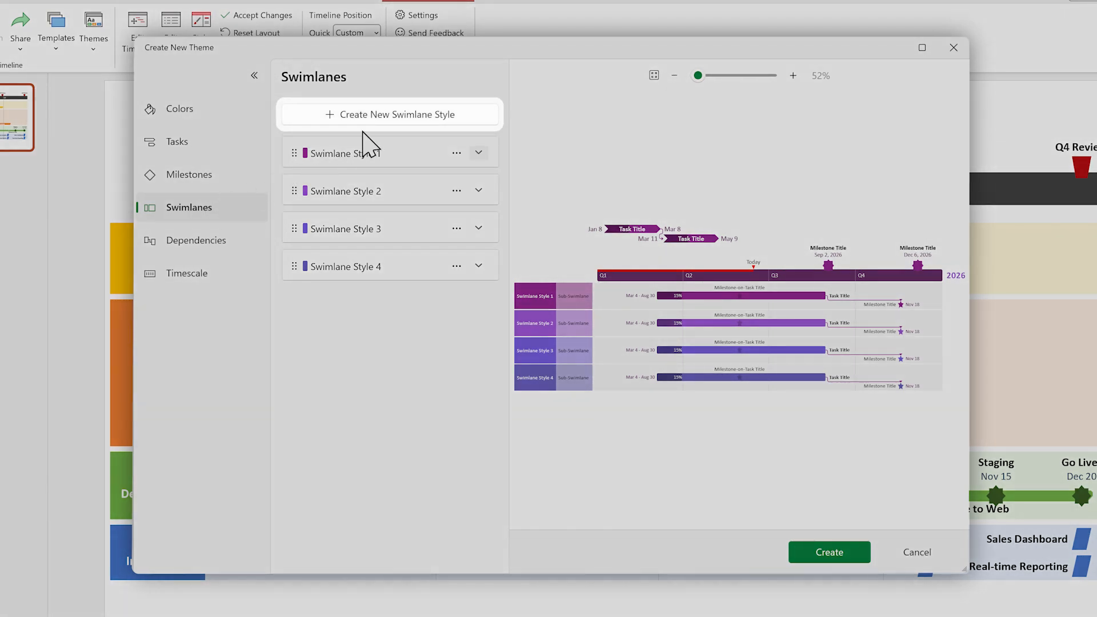
left_click(396, 117)
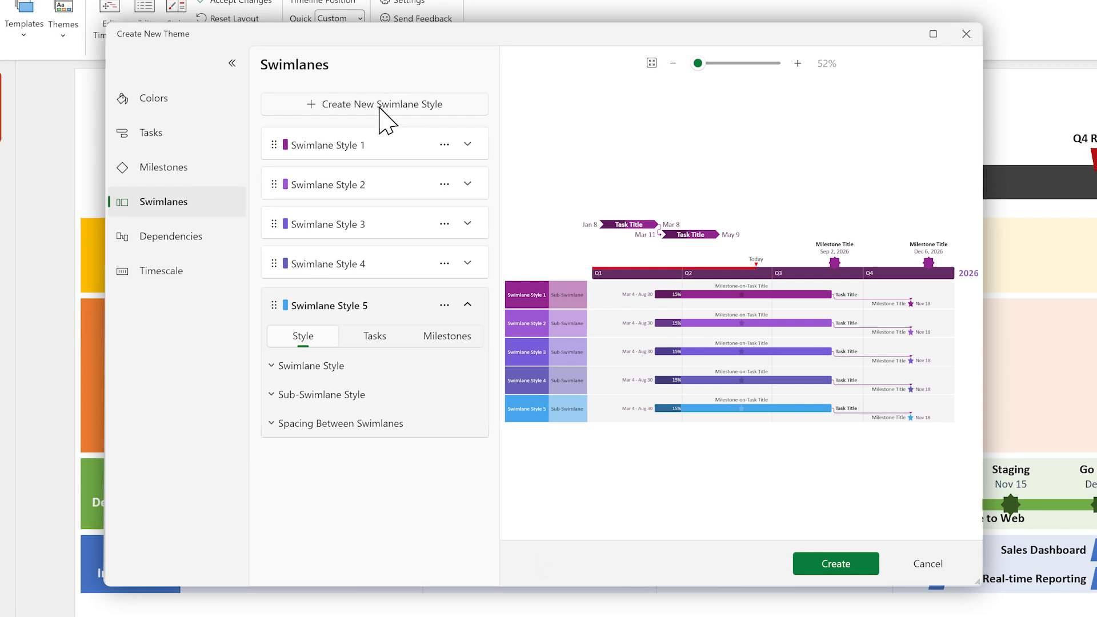
left_click(446, 306)
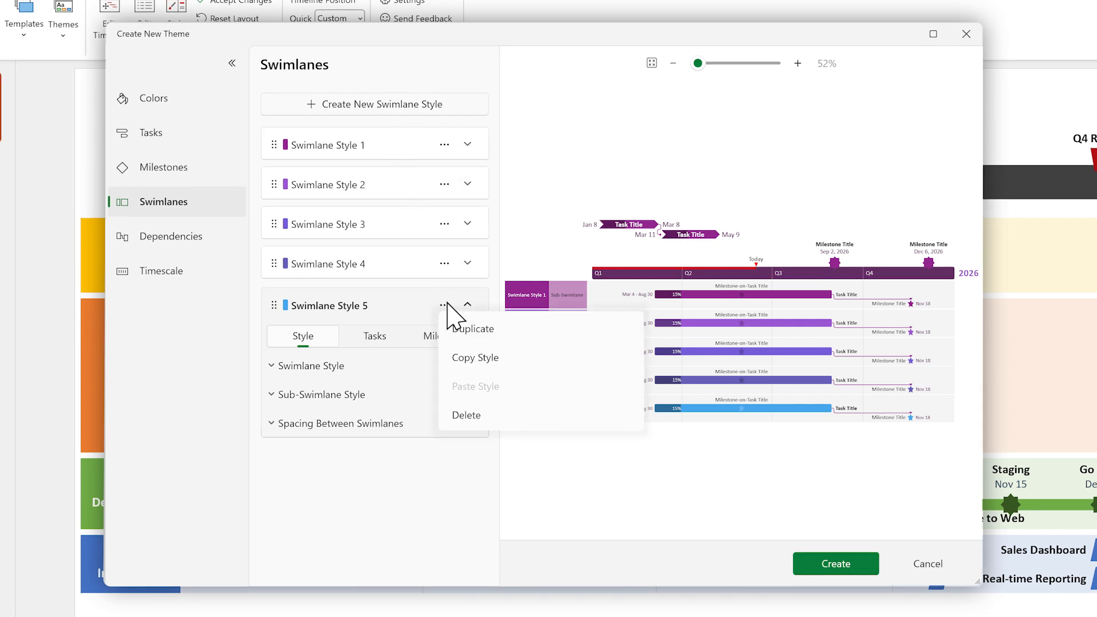
left_click(472, 416)
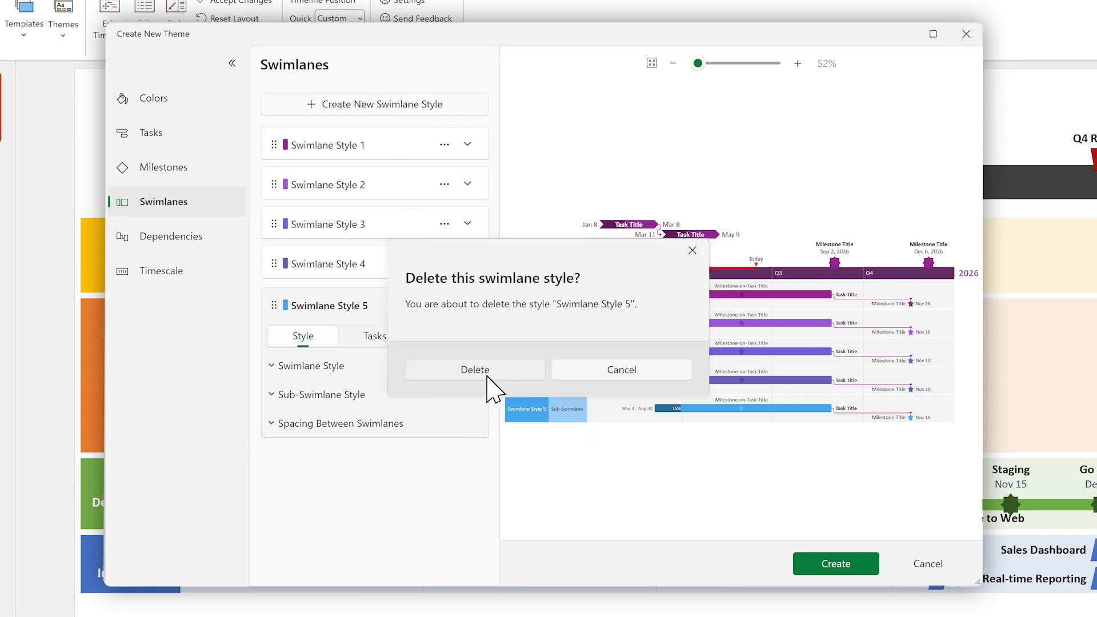
left_click(477, 369)
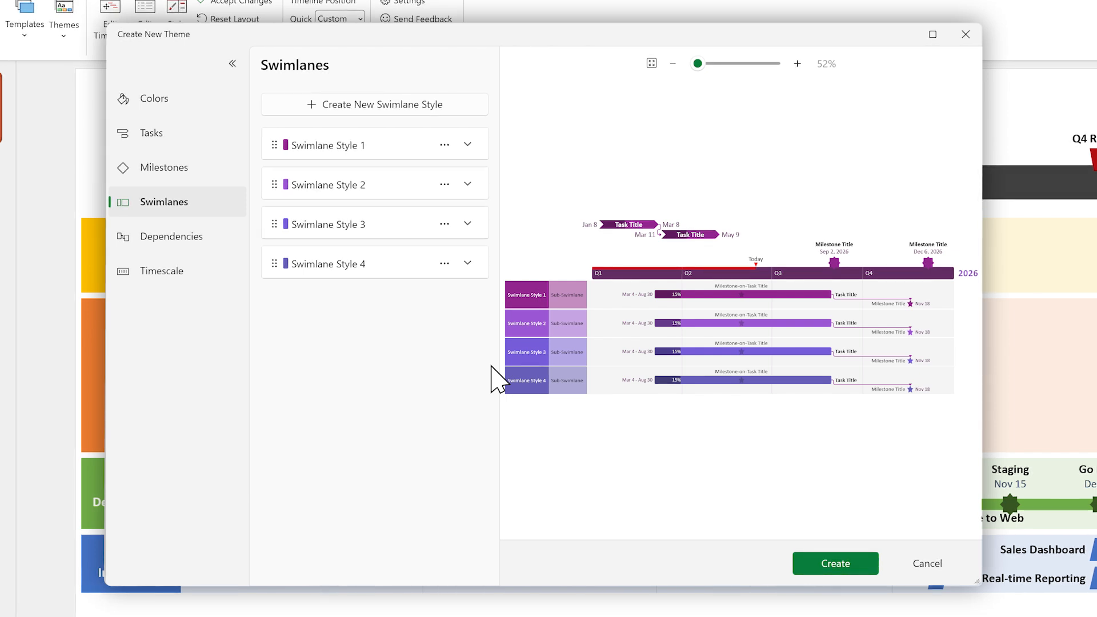
Format Swimlane Style 1 with a bold size 12 title, a dark purple header and a purple body color
left_click(468, 145)
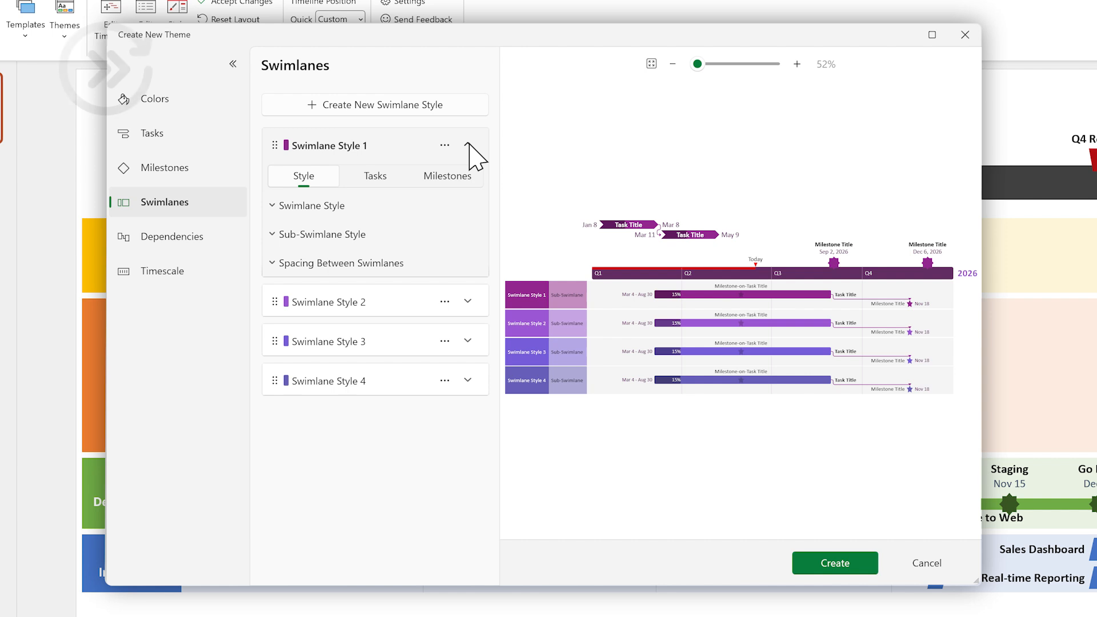
left_click(320, 207)
left_click(406, 321)
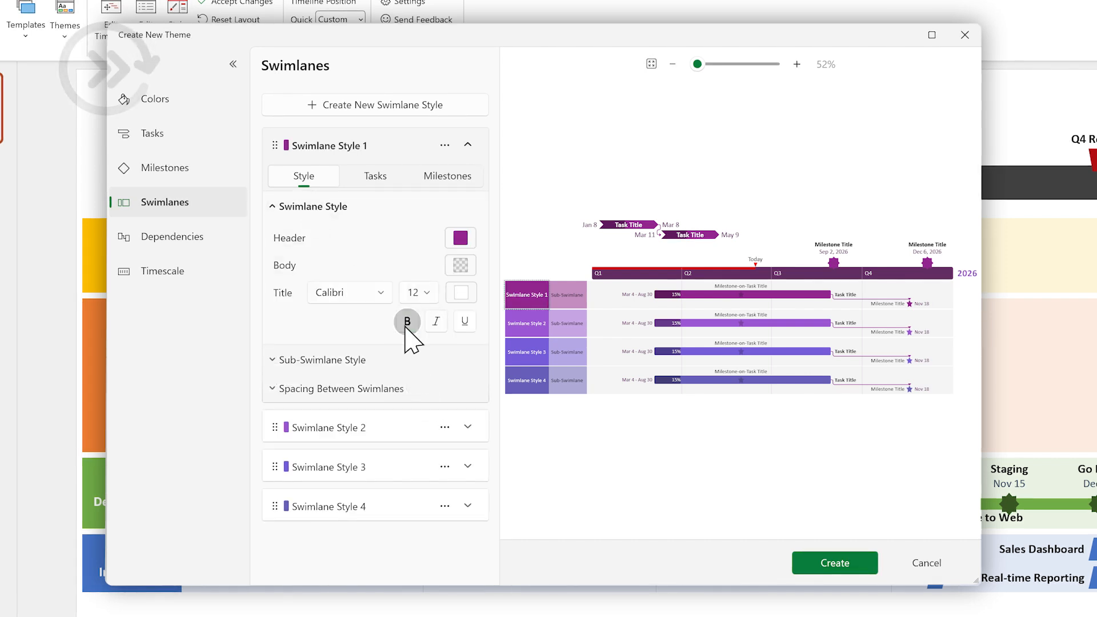
left_click(461, 293)
left_click(351, 204)
left_click(455, 266)
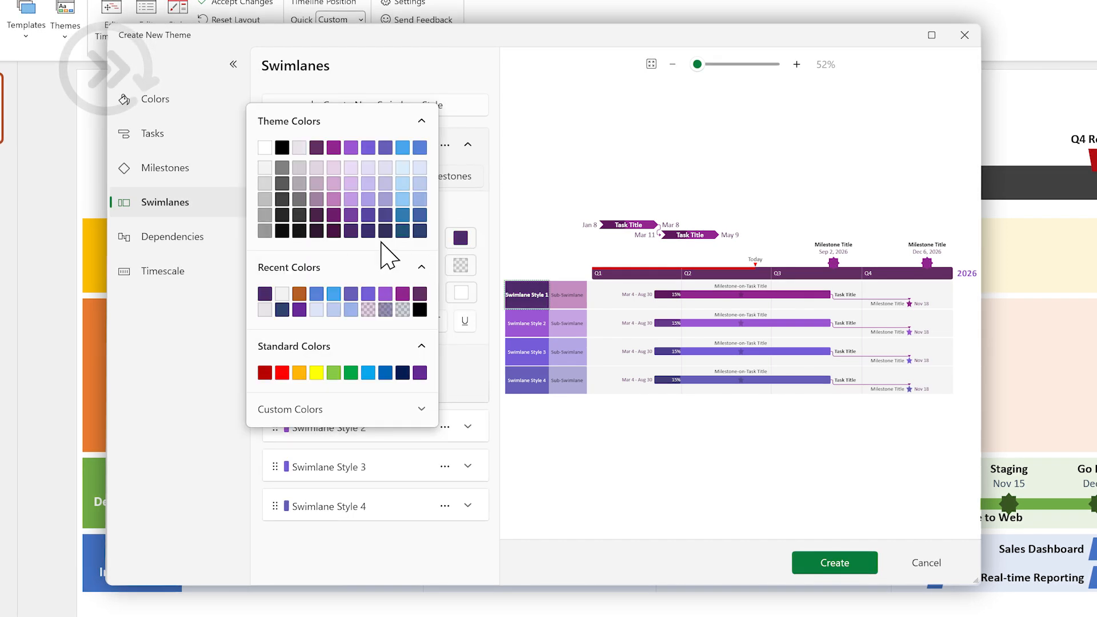
left_click(352, 230)
Give Swimlane Style 1's sub-swimlane header a light lavender color and set the spacing between swimlanes to 4 pt
left_click(305, 360)
left_click(459, 267)
left_click(374, 199)
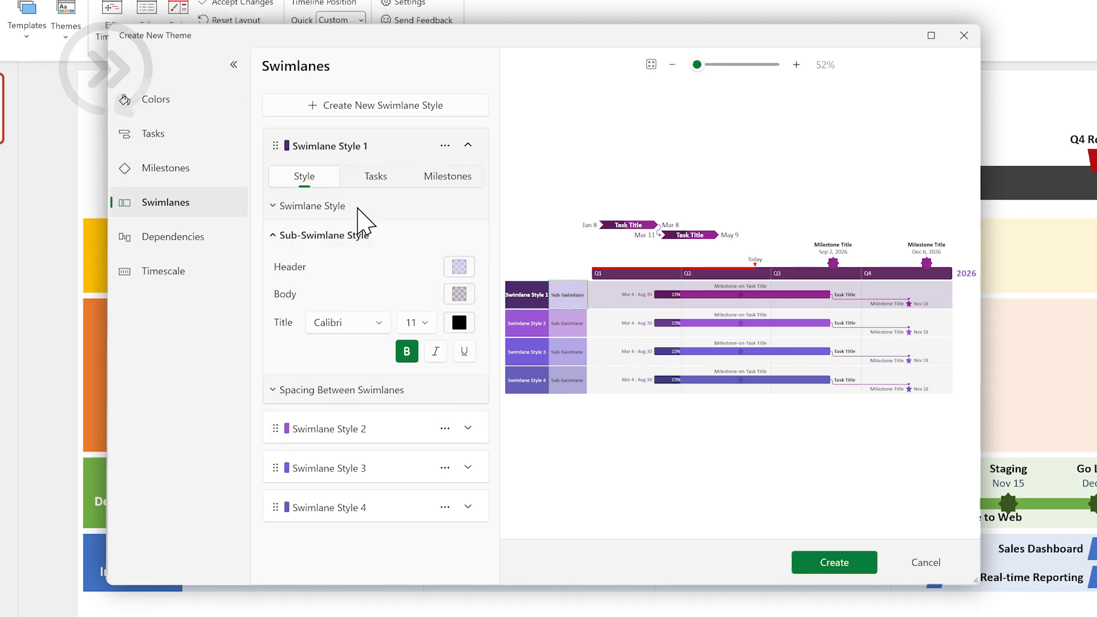
left_click(290, 391)
left_click(467, 286)
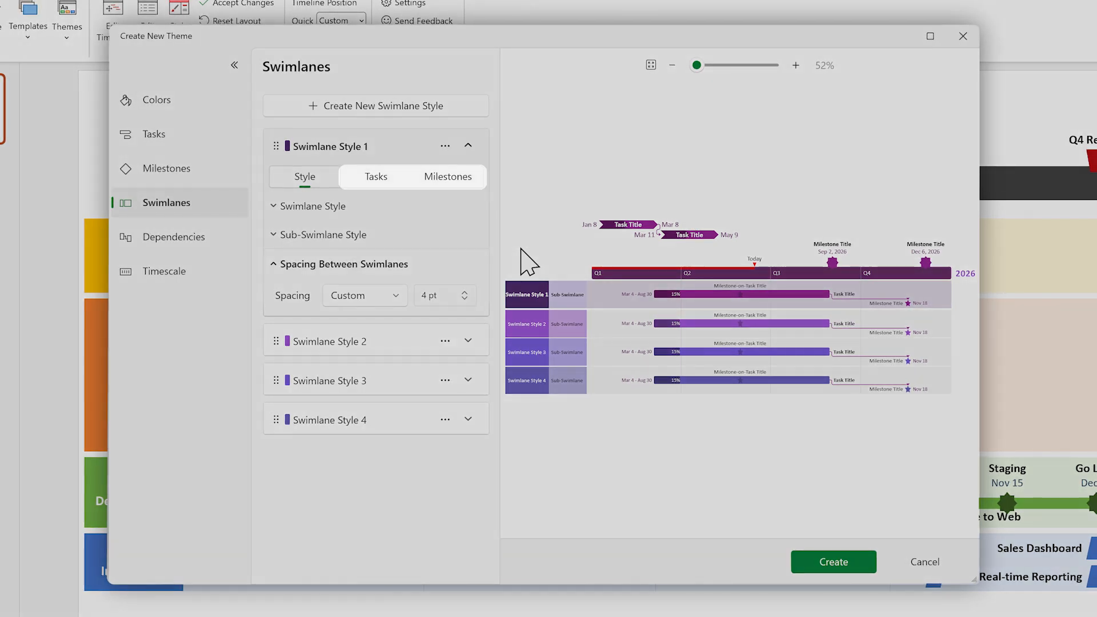
Give Swimlane Style 1's tasks a light magenta color and a shape with diagonally opposite rounded corners
left_click(377, 179)
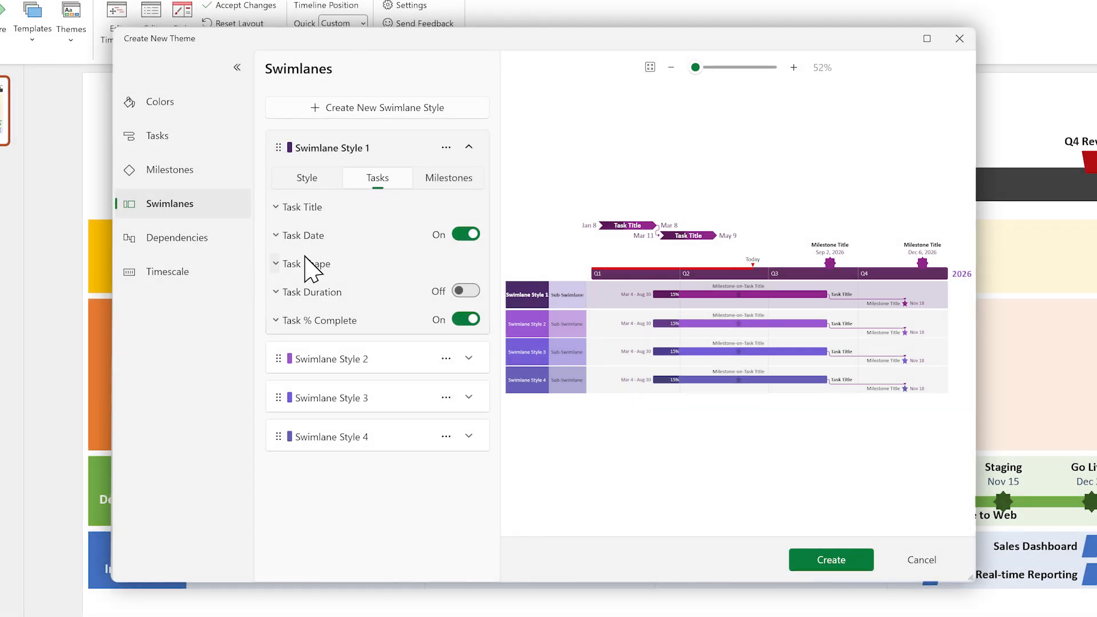
left_click(307, 264)
left_click(462, 290)
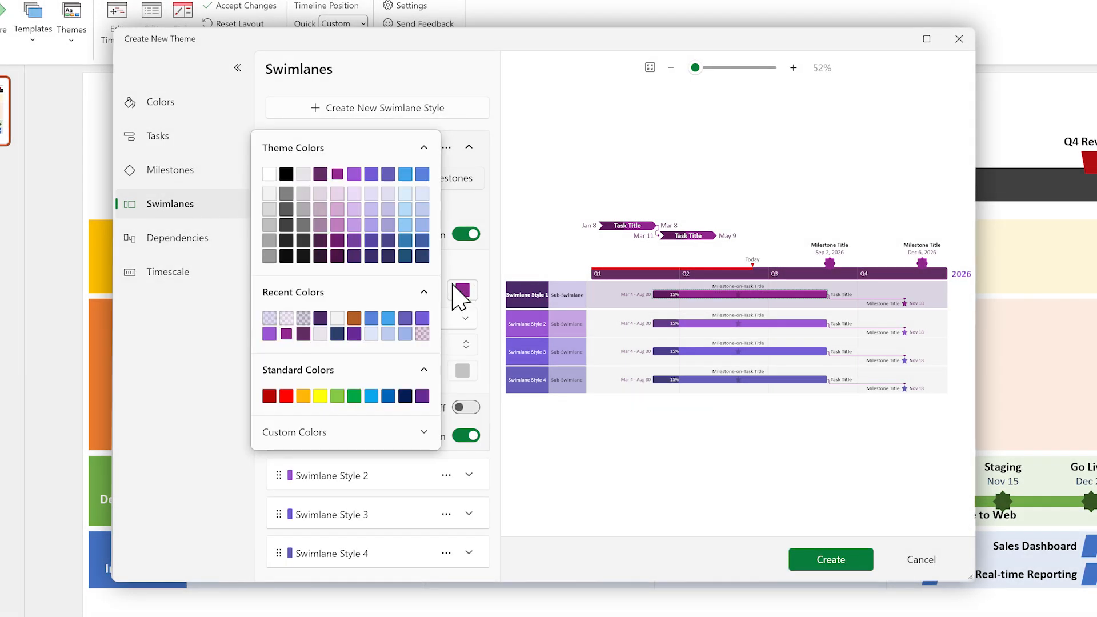
left_click(338, 226)
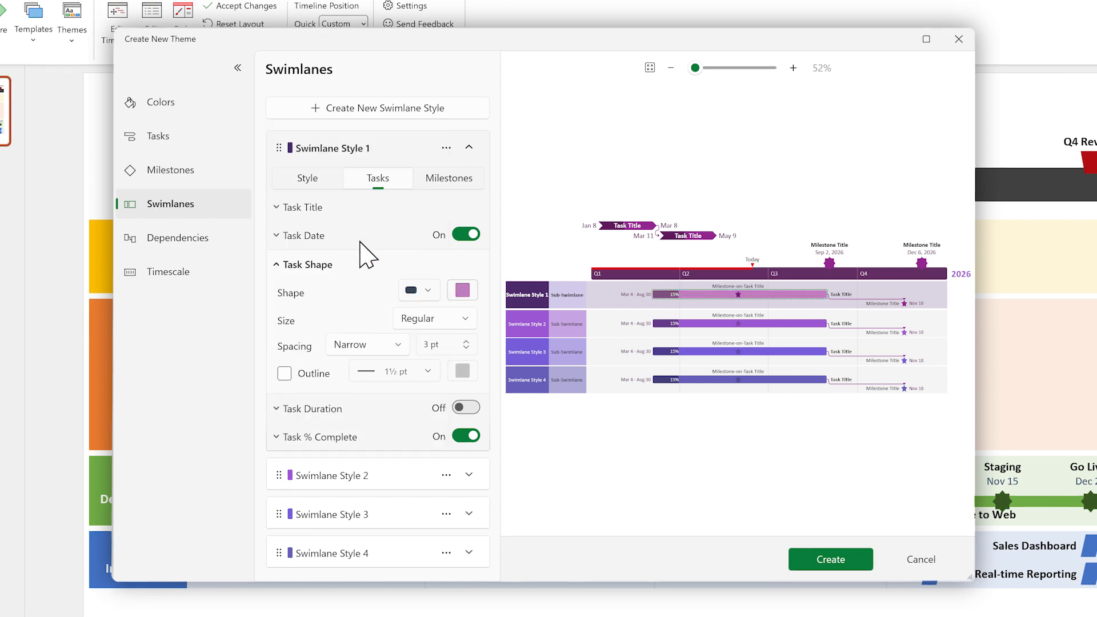
left_click(425, 292)
left_click(367, 354)
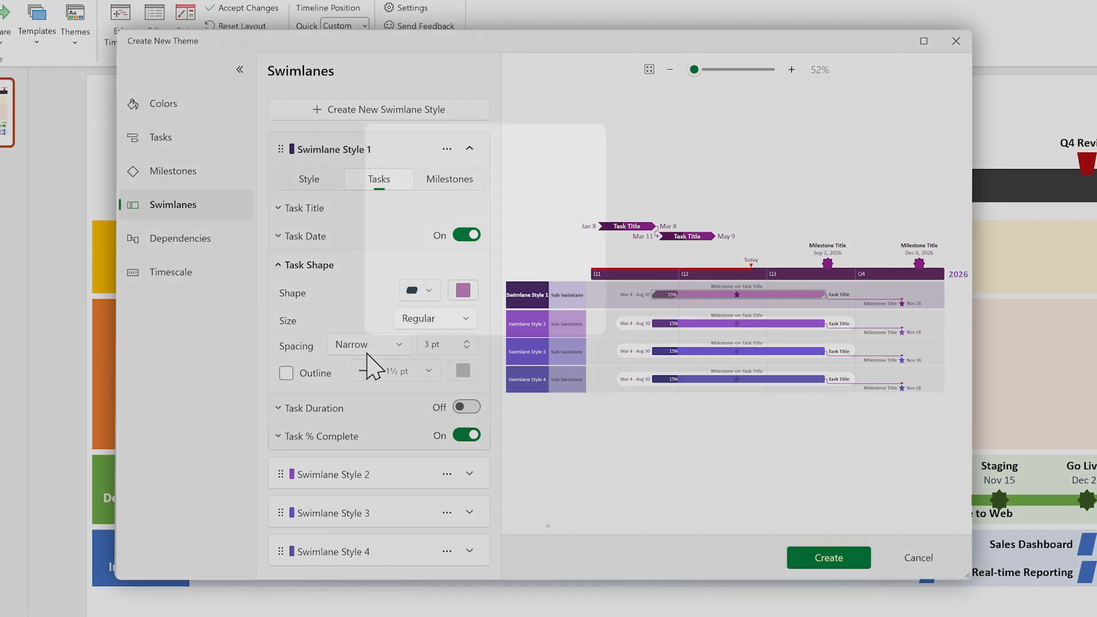
Set Swimlane Style 1's milestones to a dark purple color and a diamond shape
left_click(458, 179)
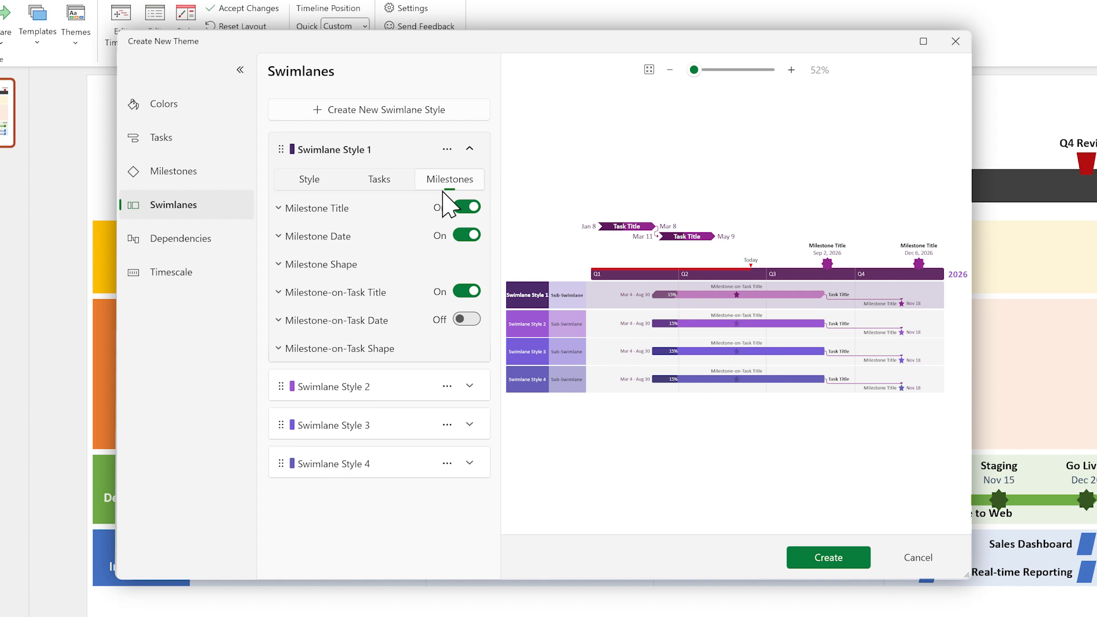
left_click(338, 266)
left_click(459, 298)
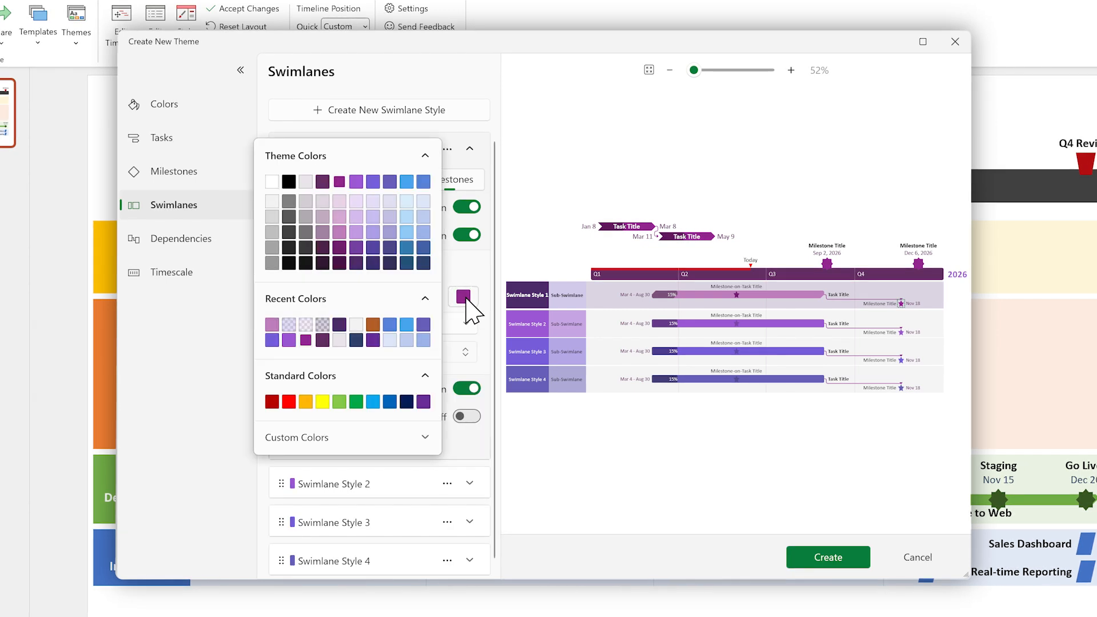
left_click(356, 264)
left_click(417, 297)
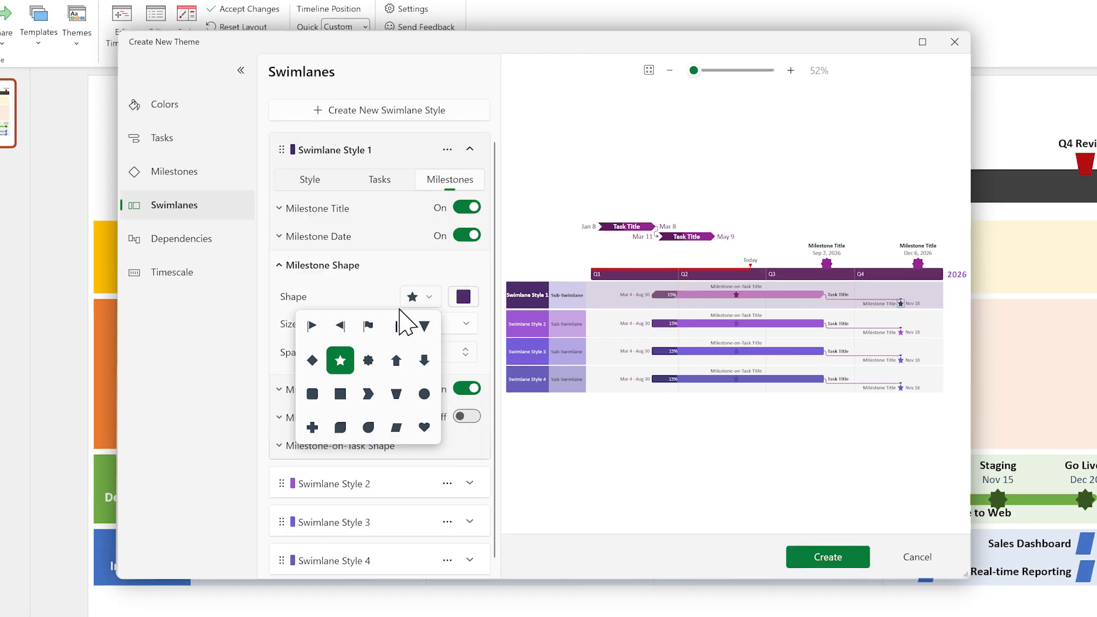
left_click(312, 361)
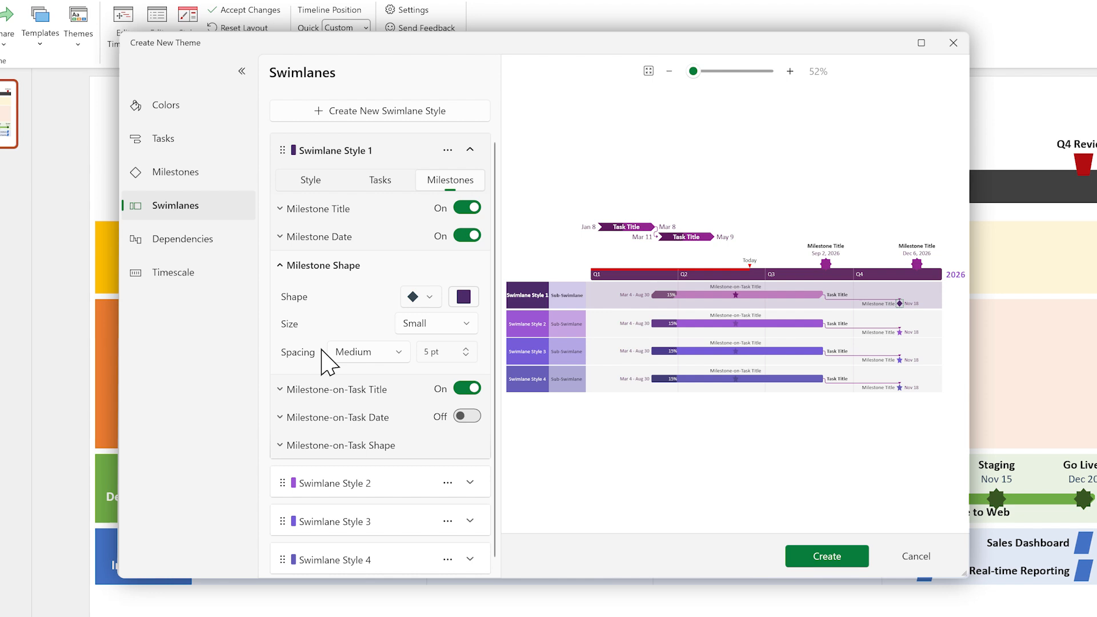
Collapse Swimlane Style 1 and review its duplicate, copy, paste and delete options
left_click(470, 150)
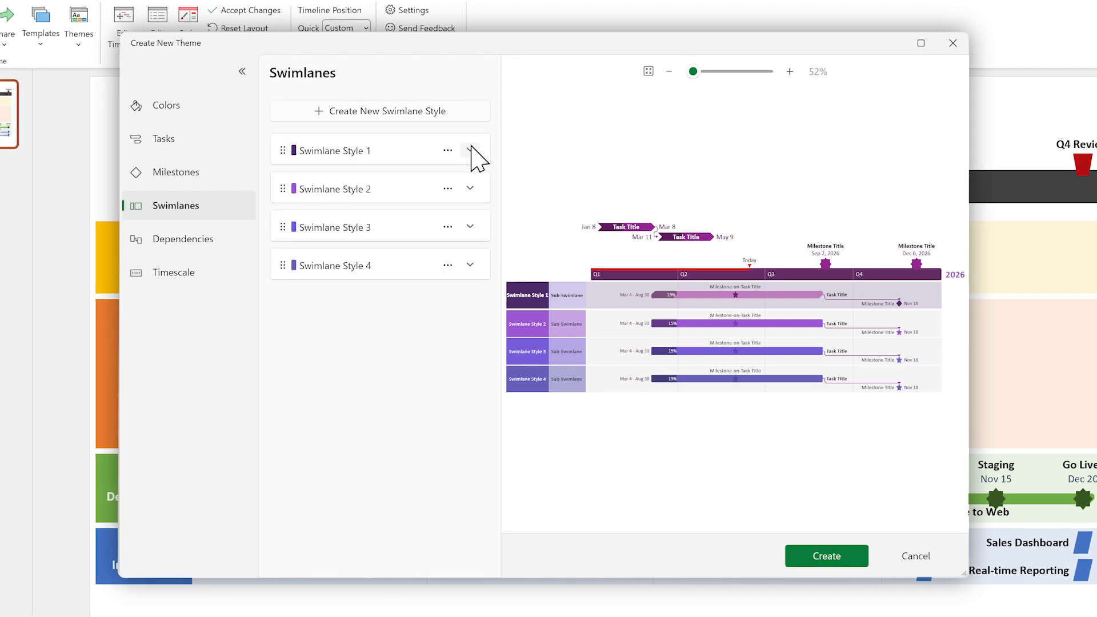
left_click(448, 151)
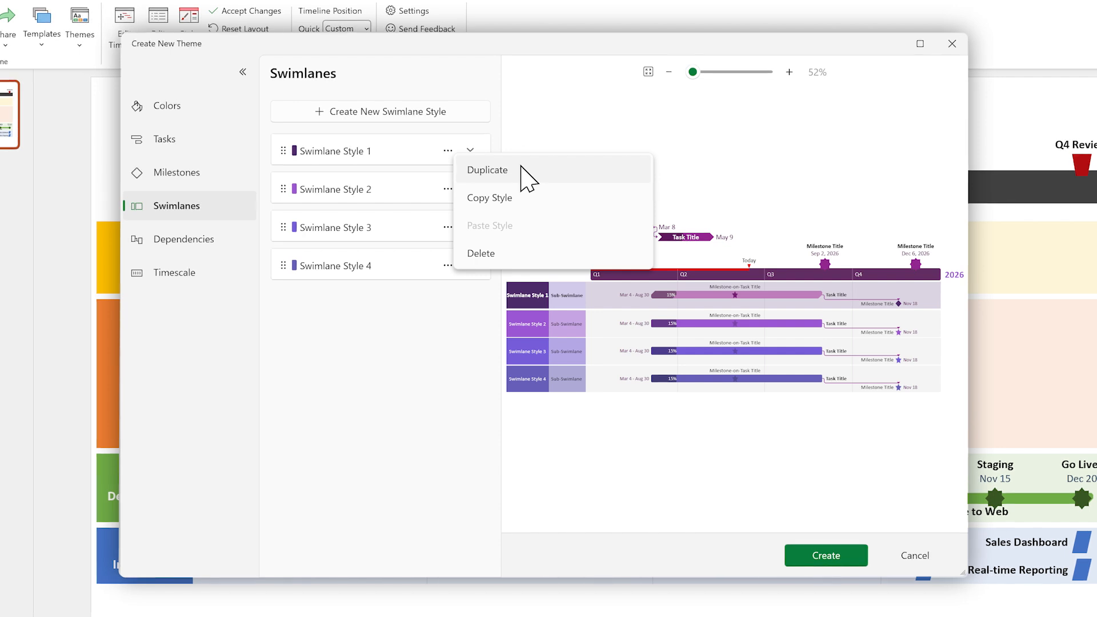
left_click(526, 127)
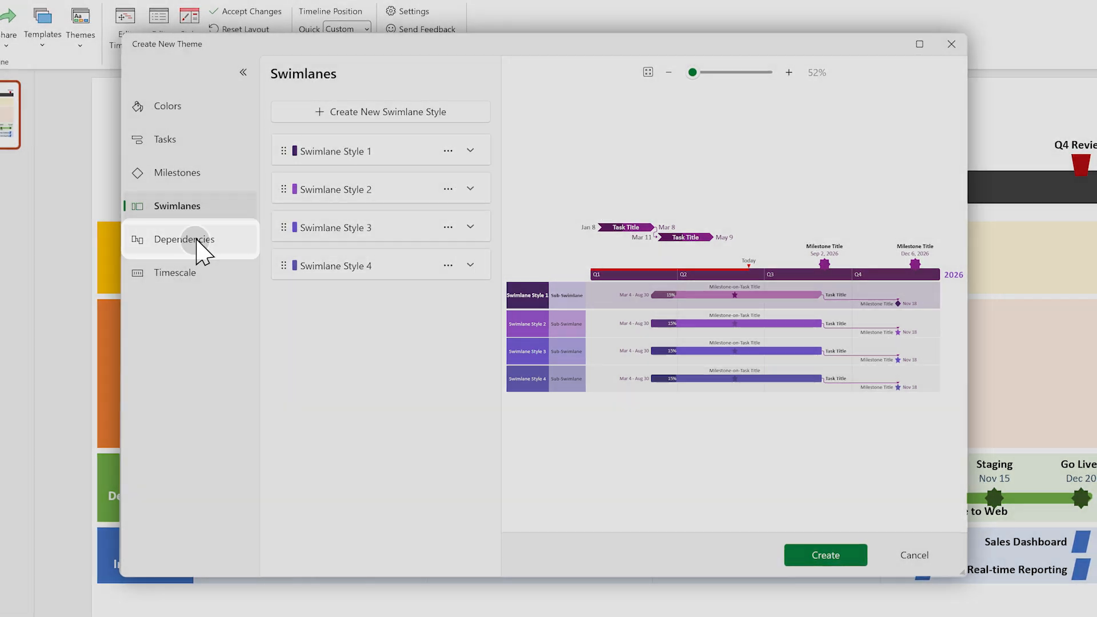
Give the theme's dependency lines a dashed style and a dark blue color
left_click(197, 242)
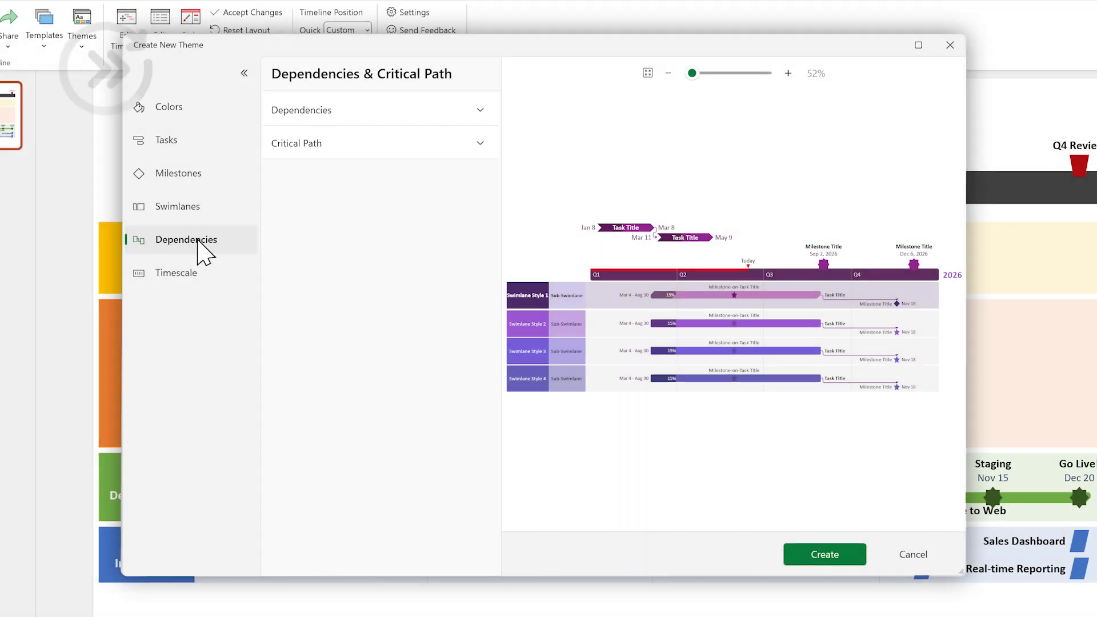
left_click(481, 109)
left_click(437, 147)
left_click(429, 244)
left_click(475, 146)
left_click(436, 112)
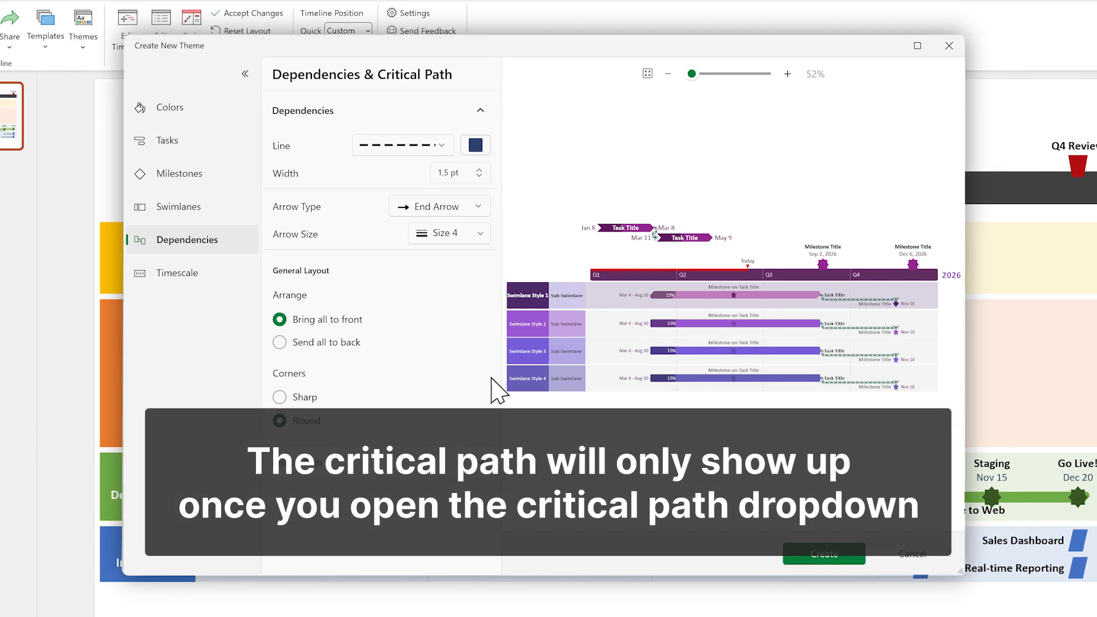
Enable the background color for critical path tasks and milestones, and make the critical path dependency line dashed
left_click(480, 463)
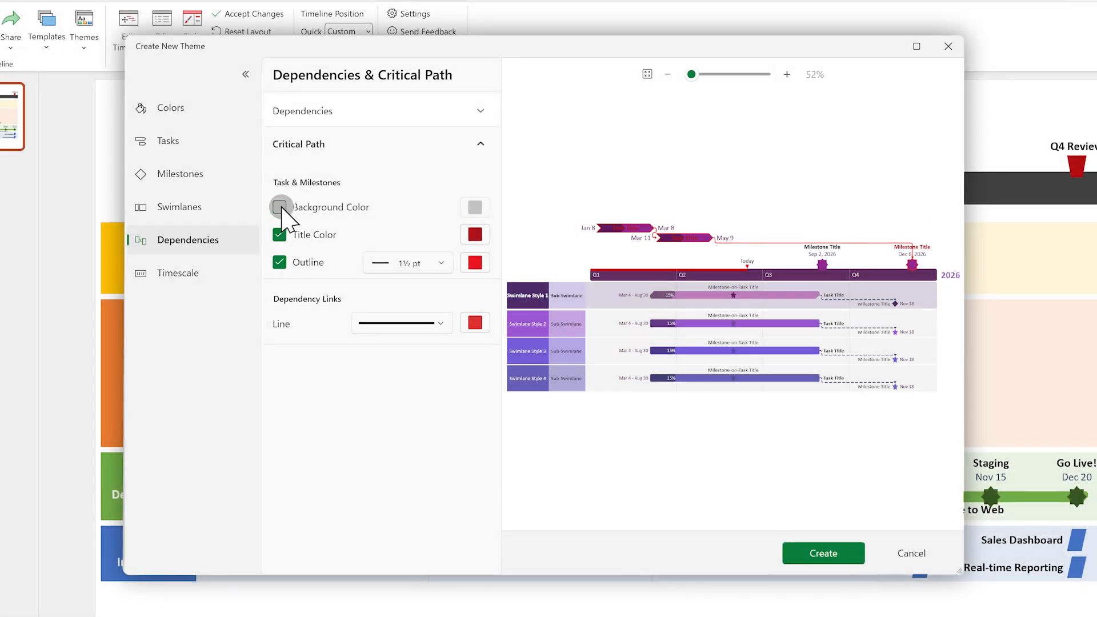
left_click(279, 207)
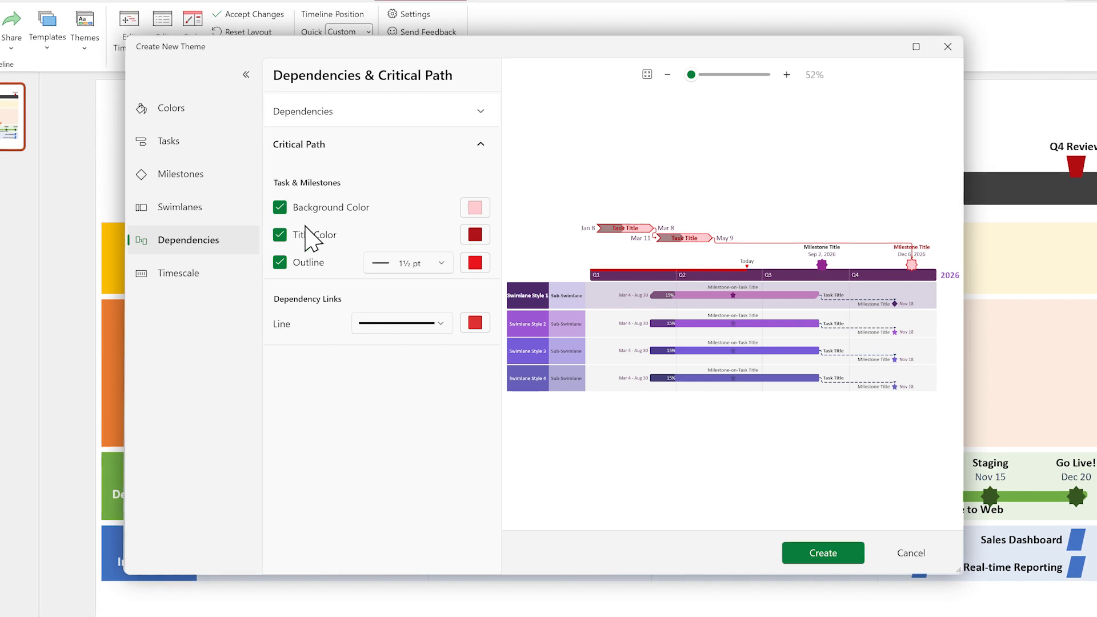
left_click(435, 323)
left_click(434, 380)
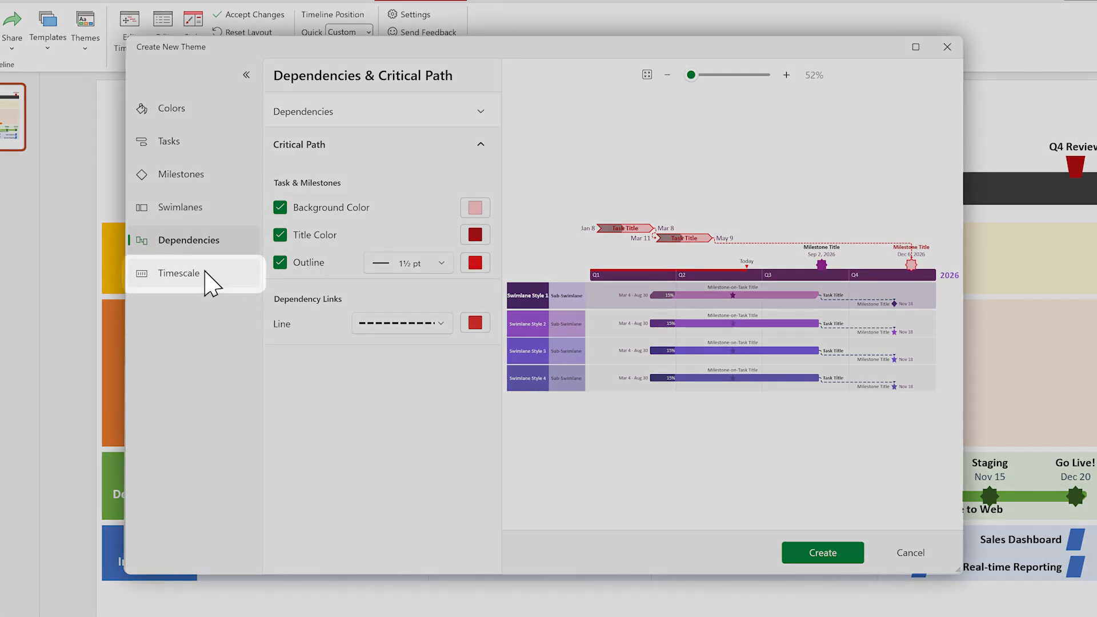
Color the timescale dark purple and give it a shape with diagonally opposite rounded corners, sized 25 pt
left_click(207, 274)
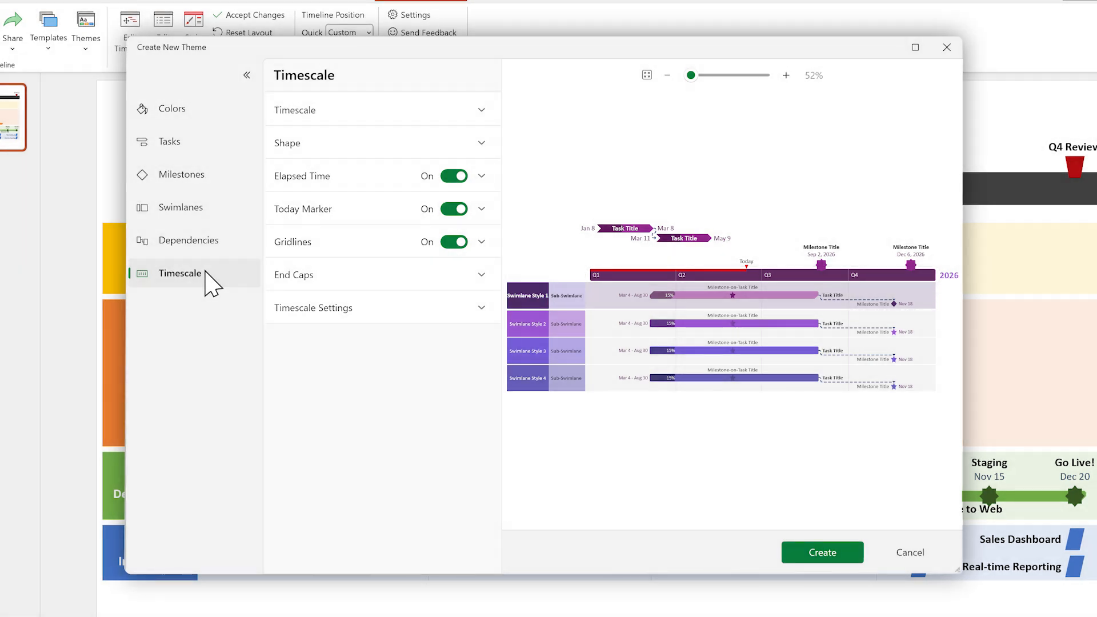
left_click(482, 111)
left_click(476, 150)
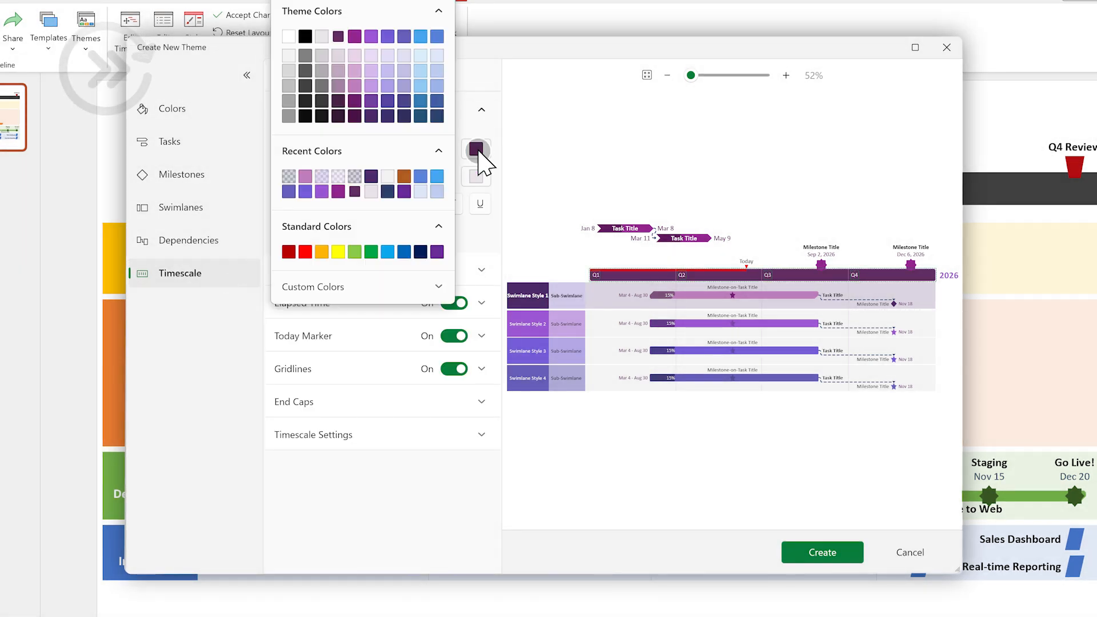
left_click(360, 115)
left_click(483, 273)
left_click(479, 211)
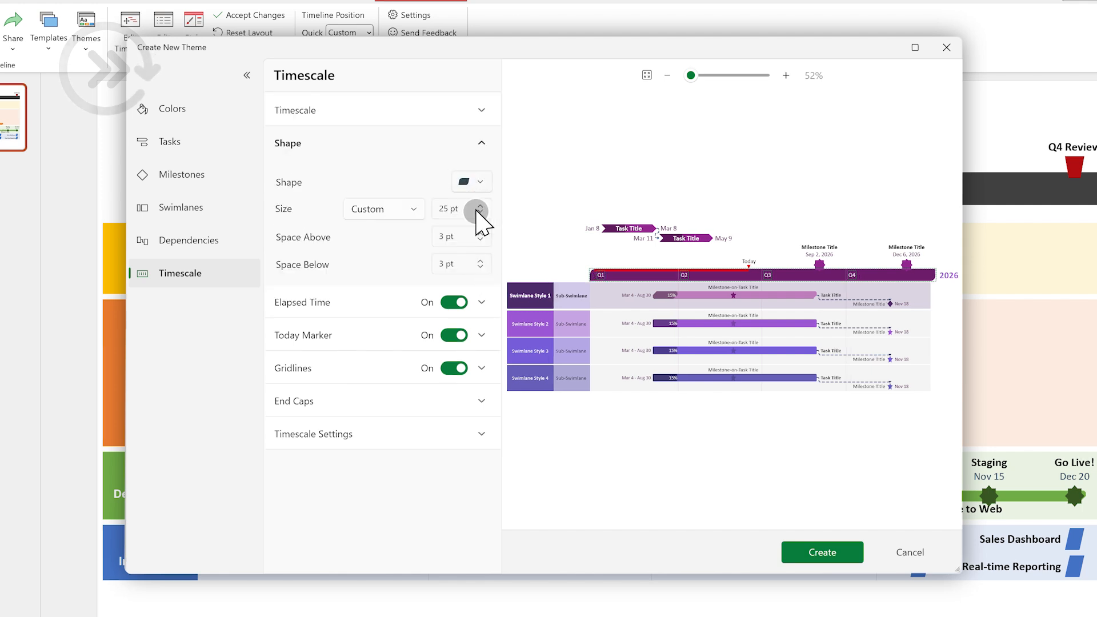
Turn off the timescale's right end cap and finish creating the theme
left_click(482, 400)
left_click(283, 341)
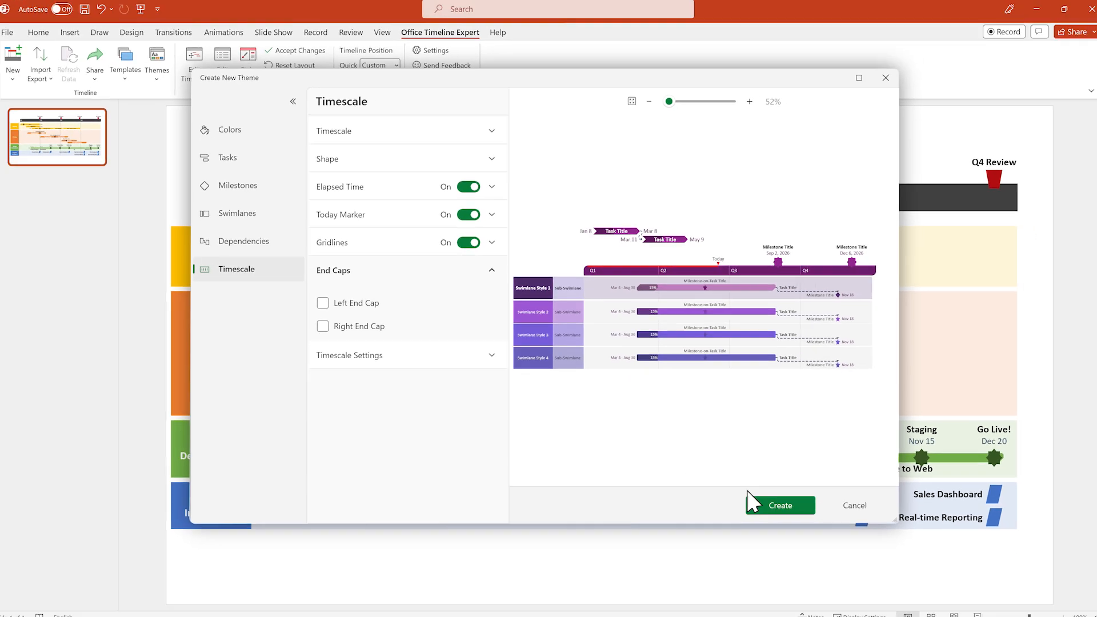
left_click(823, 552)
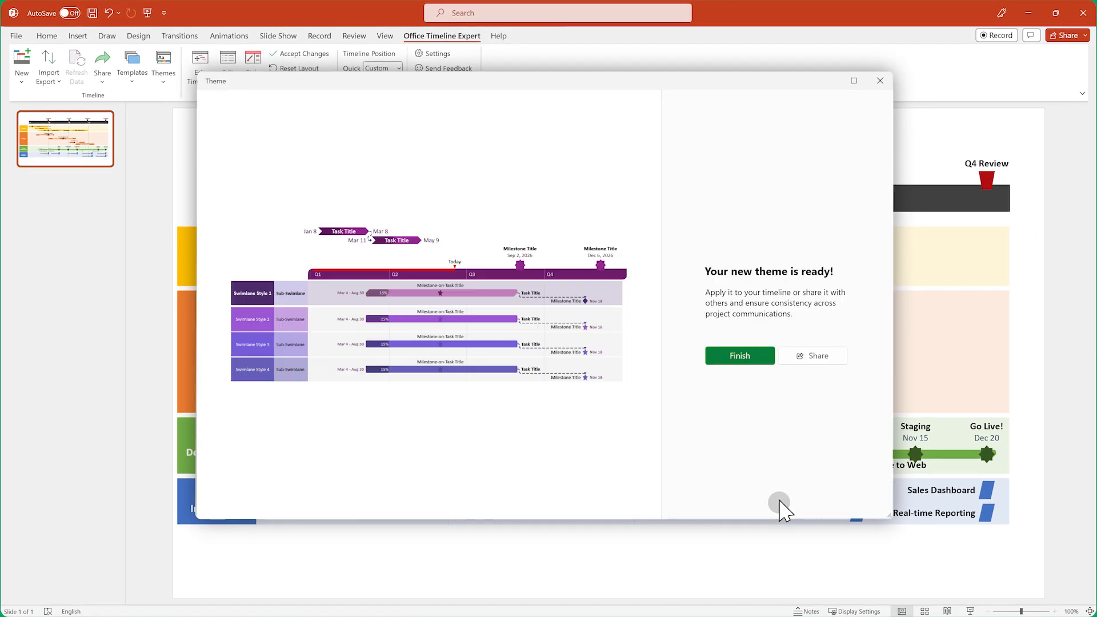
left_click(759, 359)
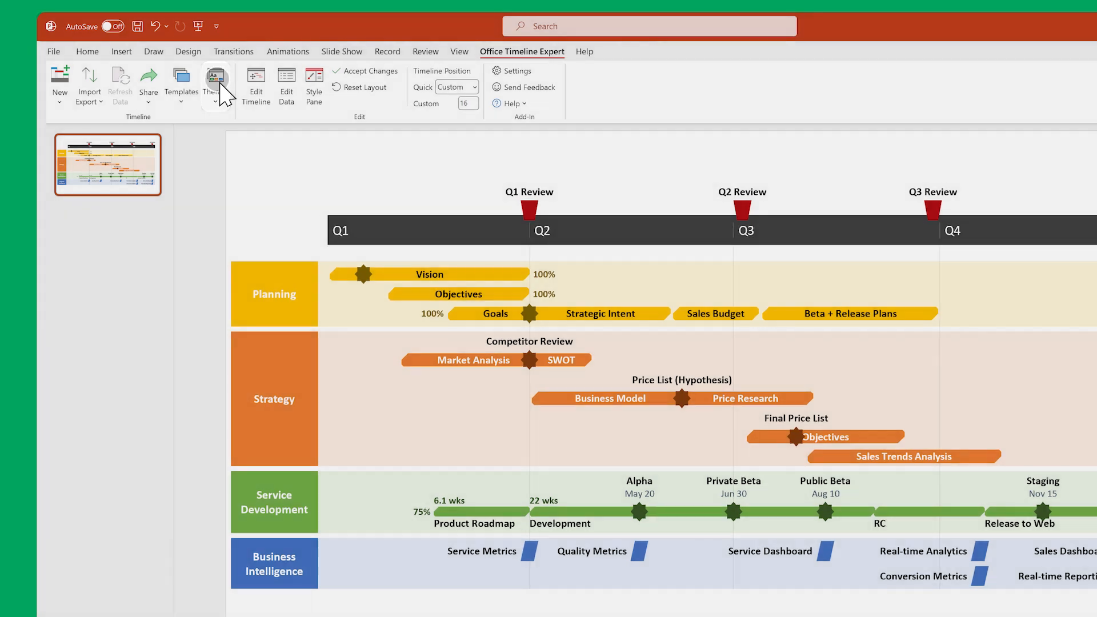
Select My Custom Theme under My Themes and open its sharing options for exporting the theme
left_click(221, 91)
left_click(260, 118)
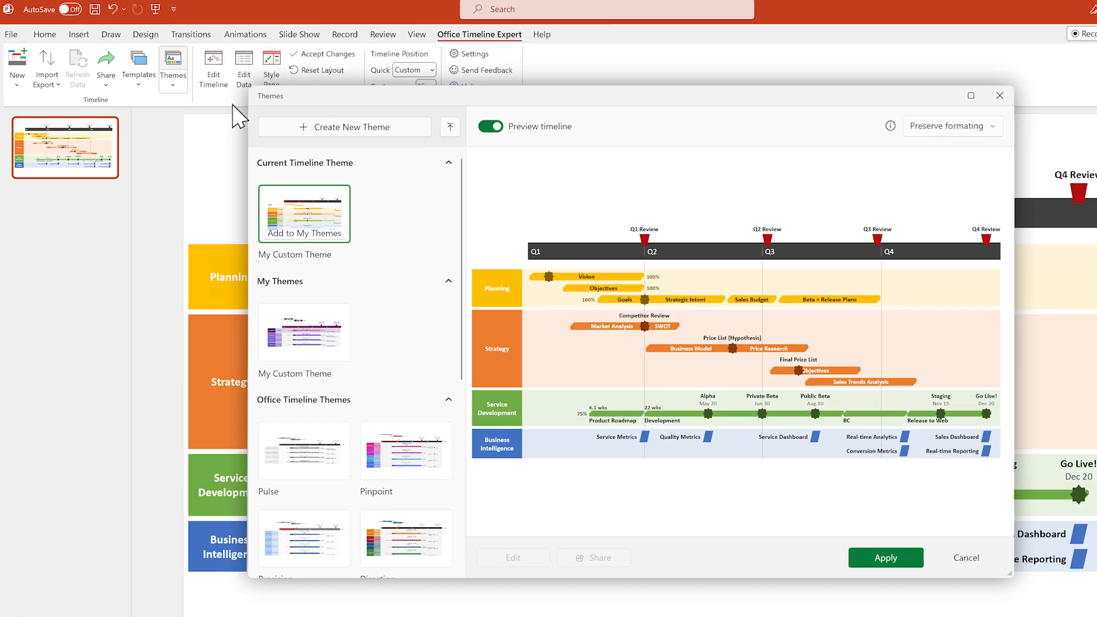
left_click(328, 340)
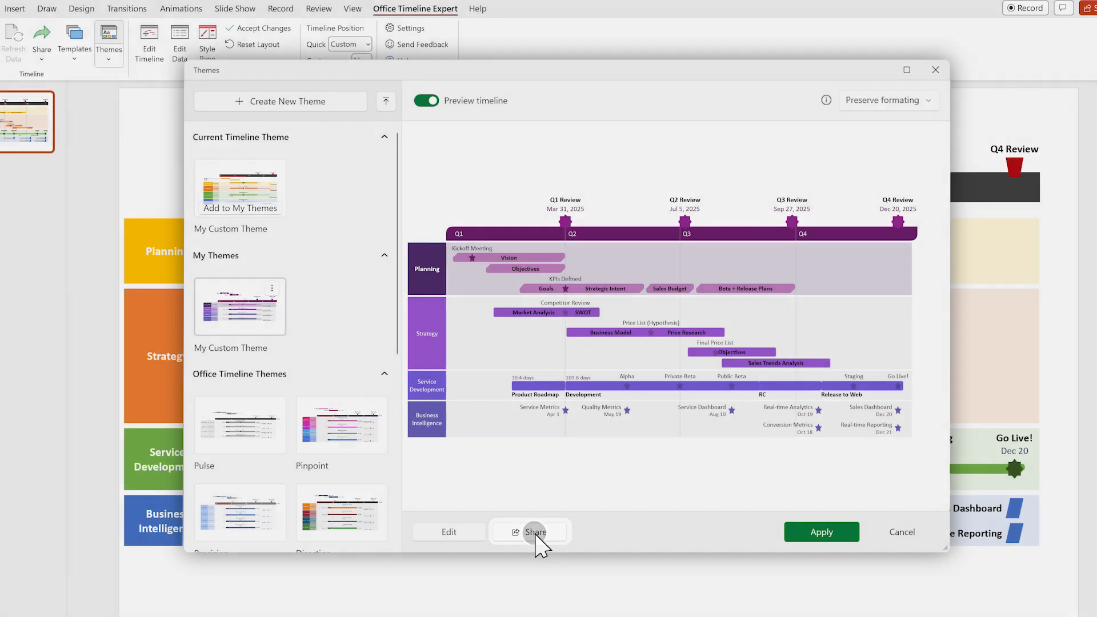
left_click(535, 539)
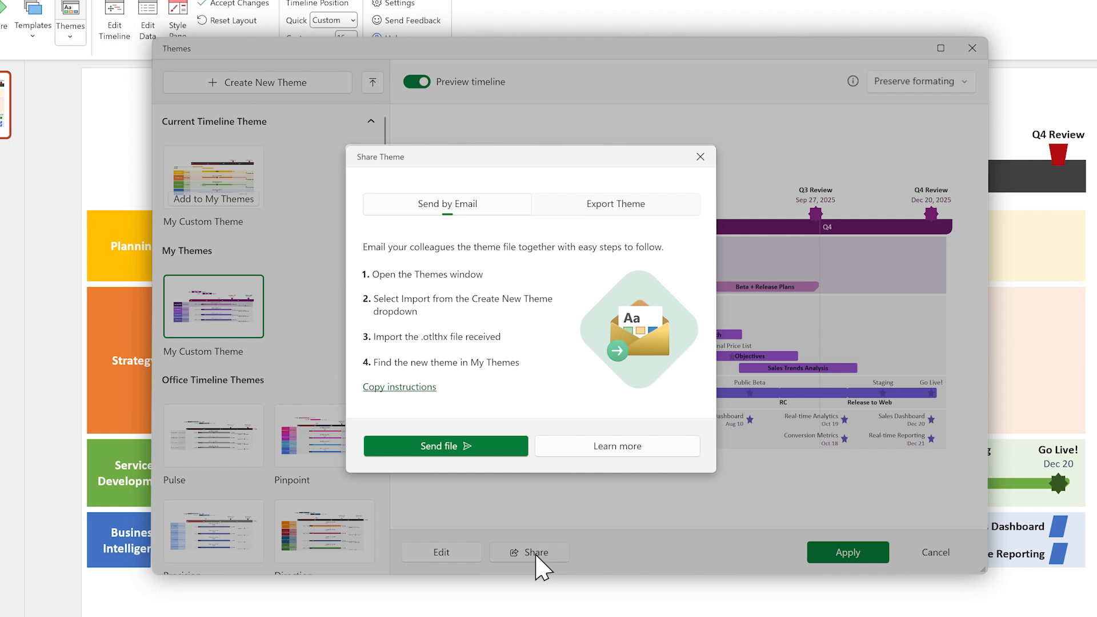
left_click(619, 203)
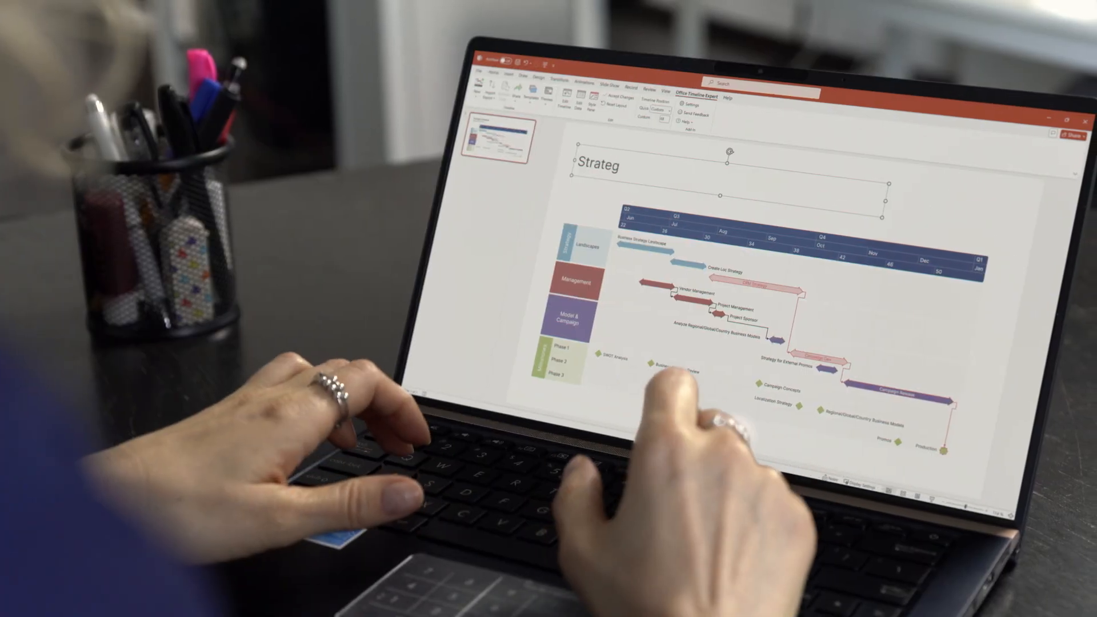
type("ic Roadmap")
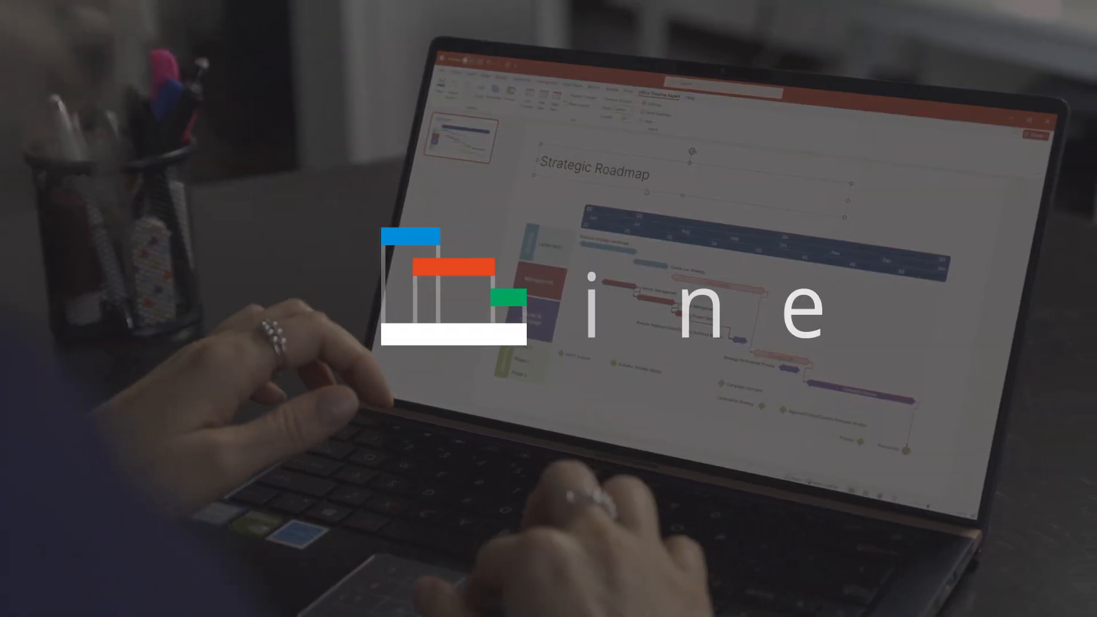